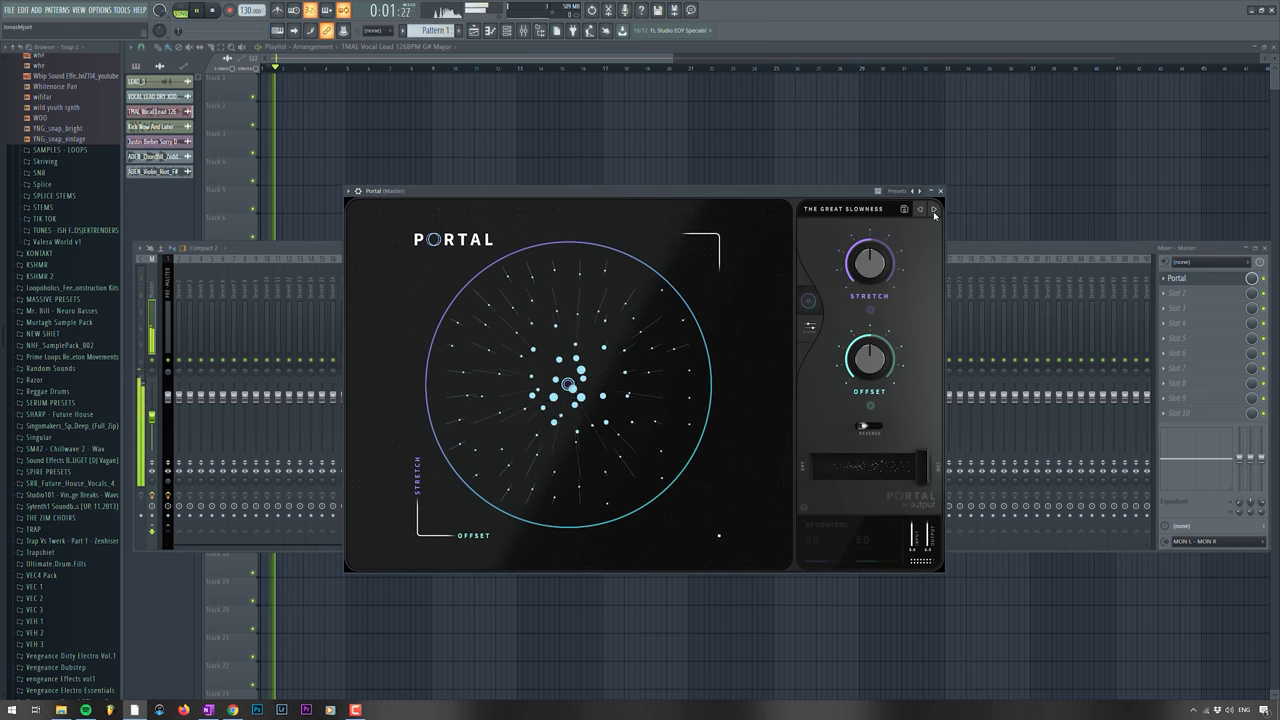
Audition Portal presets from the Start Here category, including Blurred 5ths and Repeater Bass, and show the Stretch & Smear category.
{"action": "left_click", "coordinate": [886, 210]}
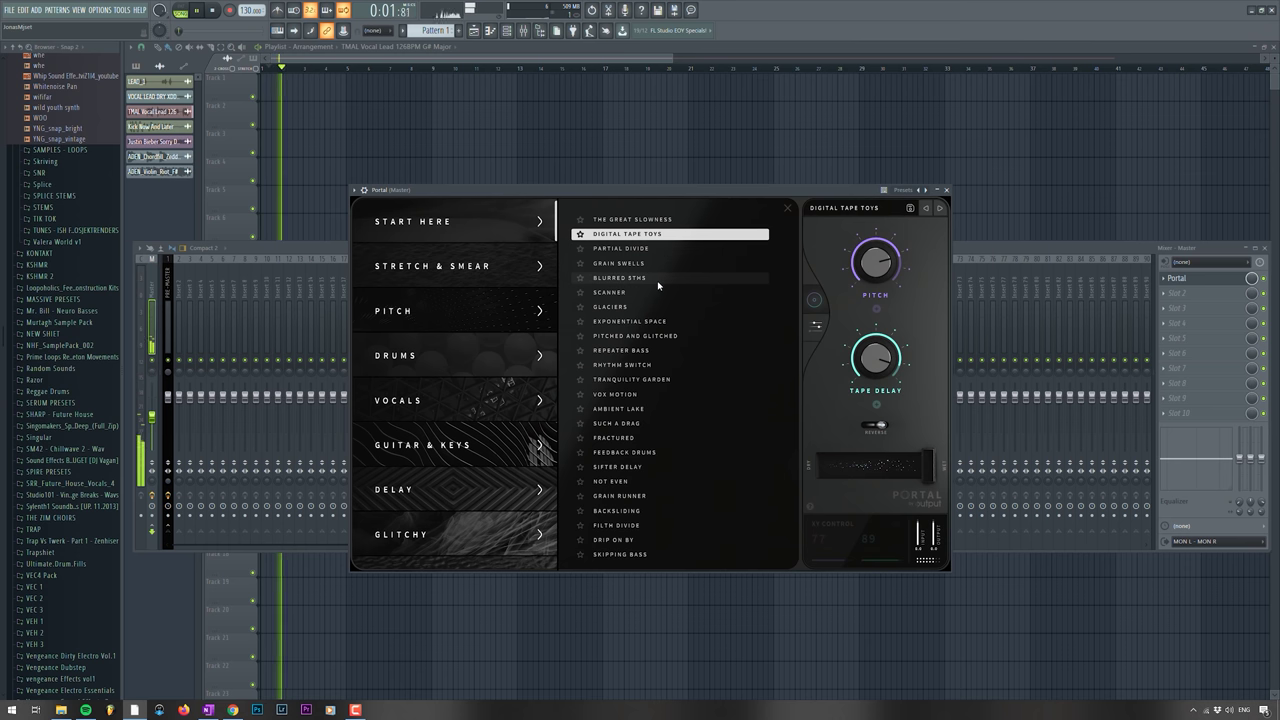
{"action": "left_click", "coordinate": [658, 279]}
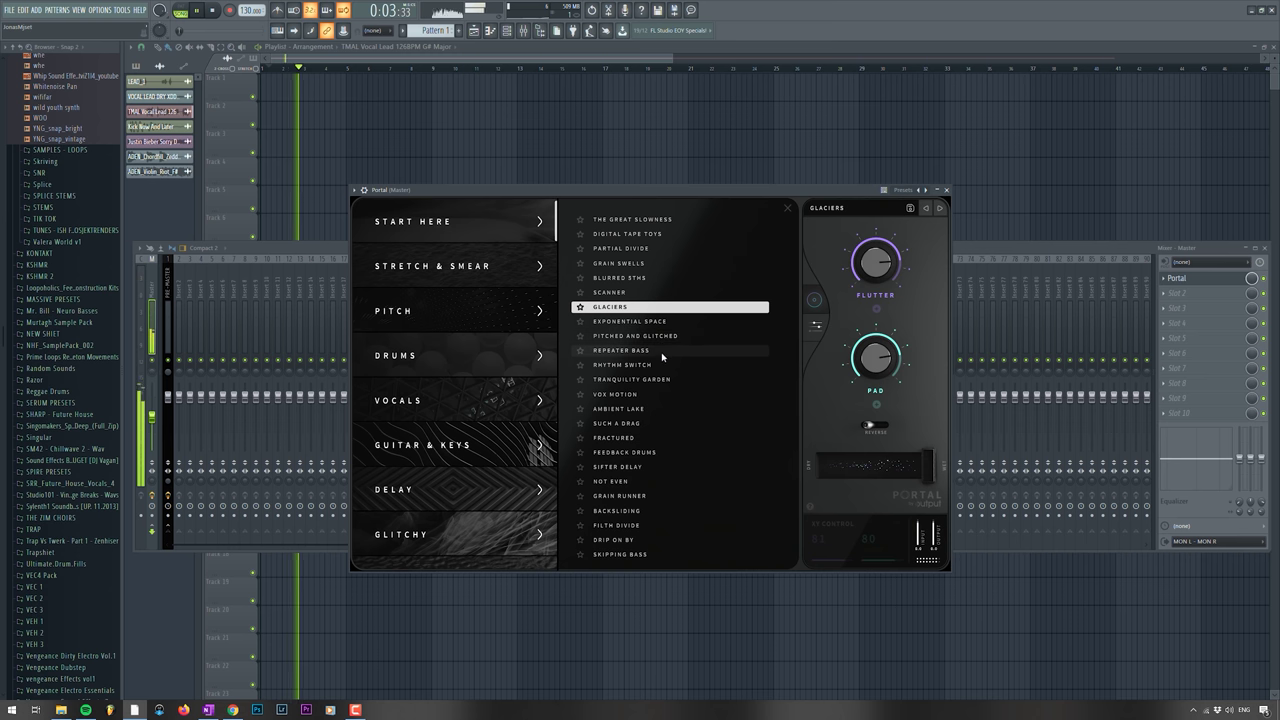
{"action": "left_click", "coordinate": [661, 353]}
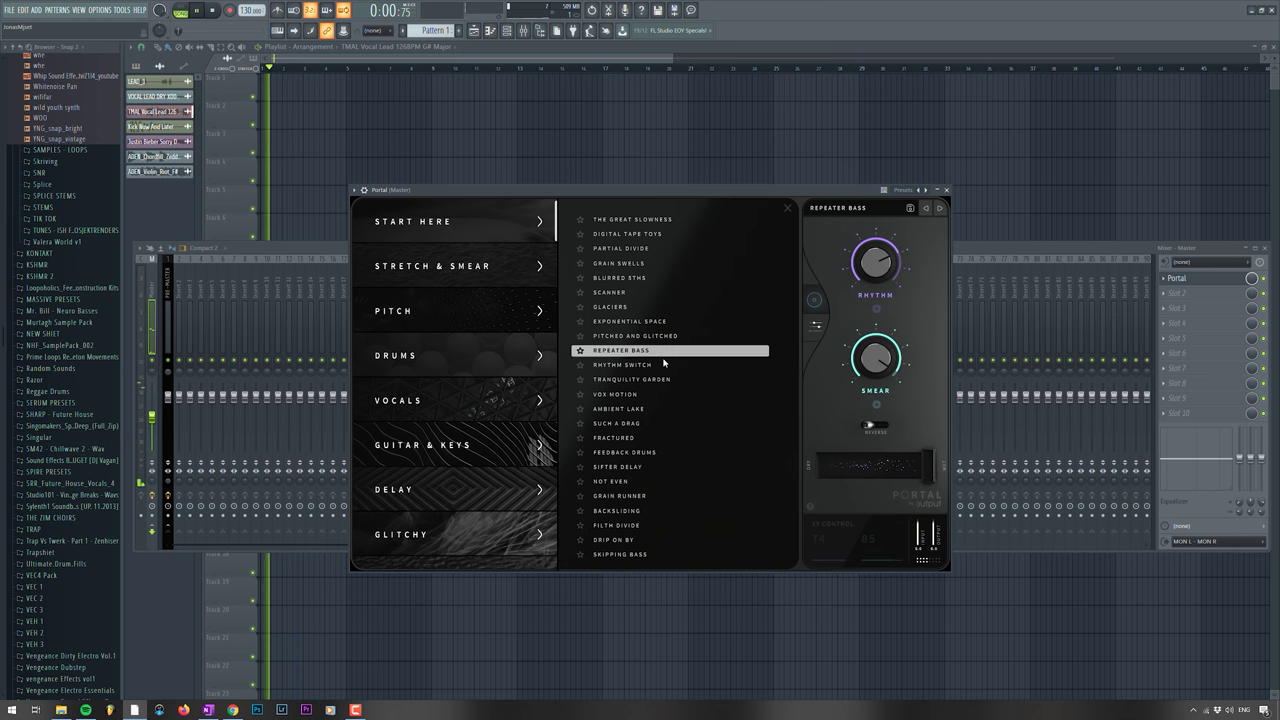
{"action": "left_click", "coordinate": [468, 277]}
{"action": "left_click_drag", "start_coordinate": [616, 200], "coordinate": [631, 198]}
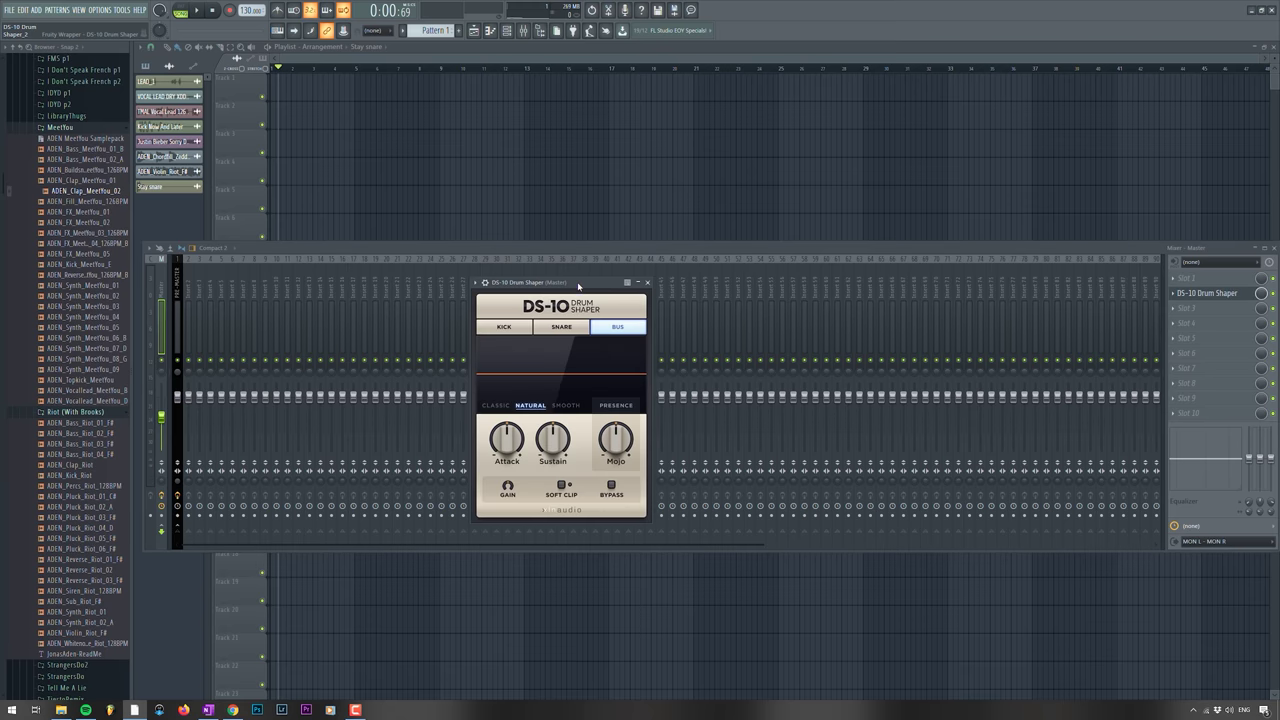
Place the ADEN_Clap_MeetYou_02 sample at the start of Track 6 and play it through the DS-10 Drum Shaper.
{"action": "left_click_drag", "start_coordinate": [574, 290], "coordinate": [558, 253]}
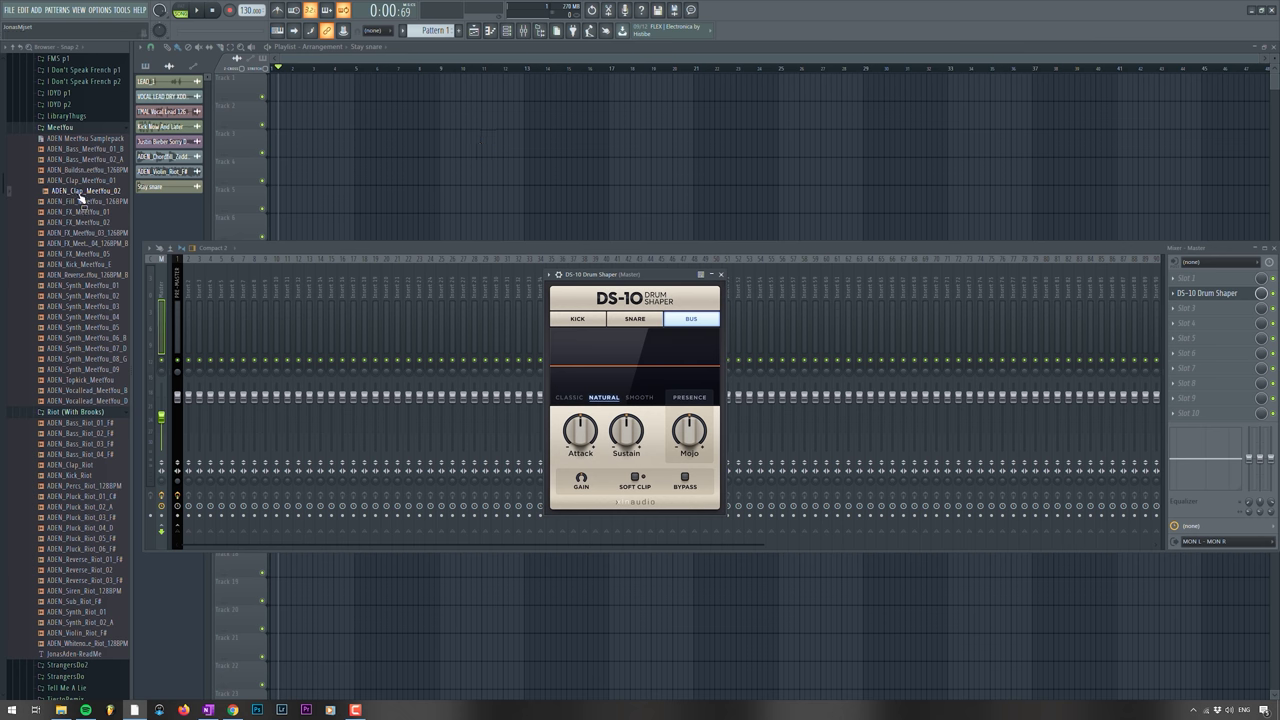
{"action": "left_click_drag", "start_coordinate": [346, 227], "coordinate": [346, 227]}
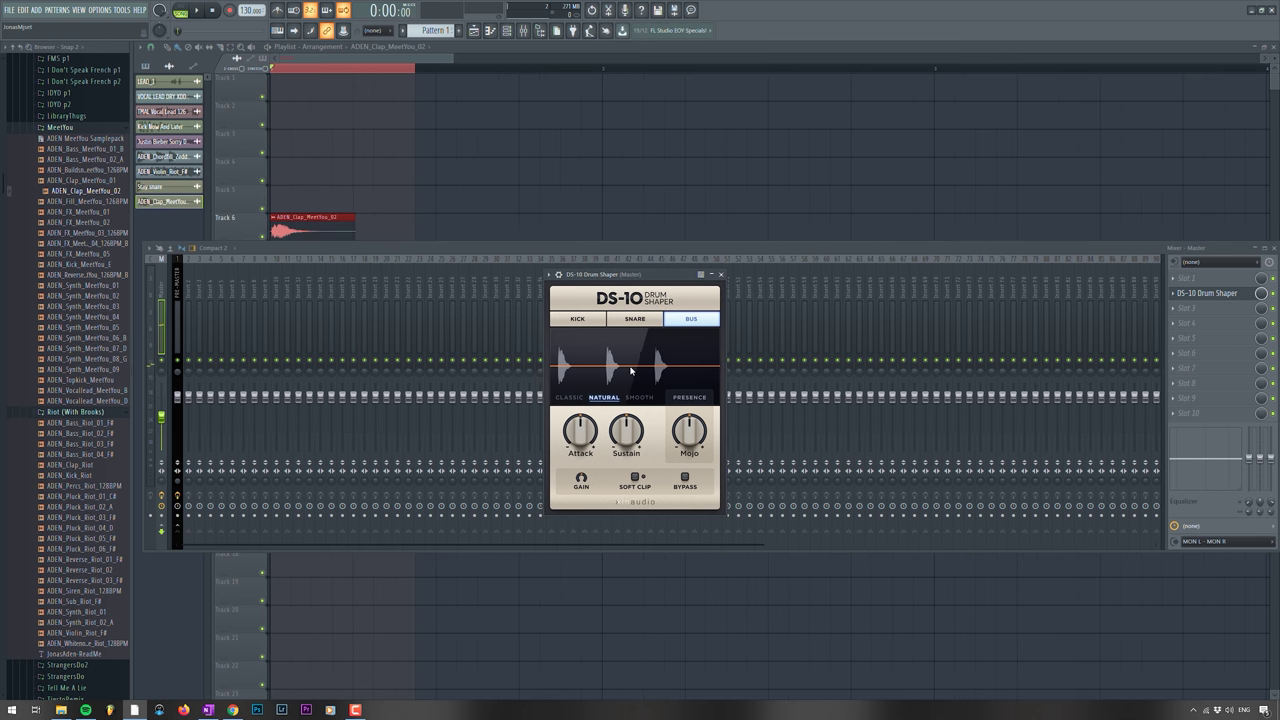
{"action": "key", "text": "space"}
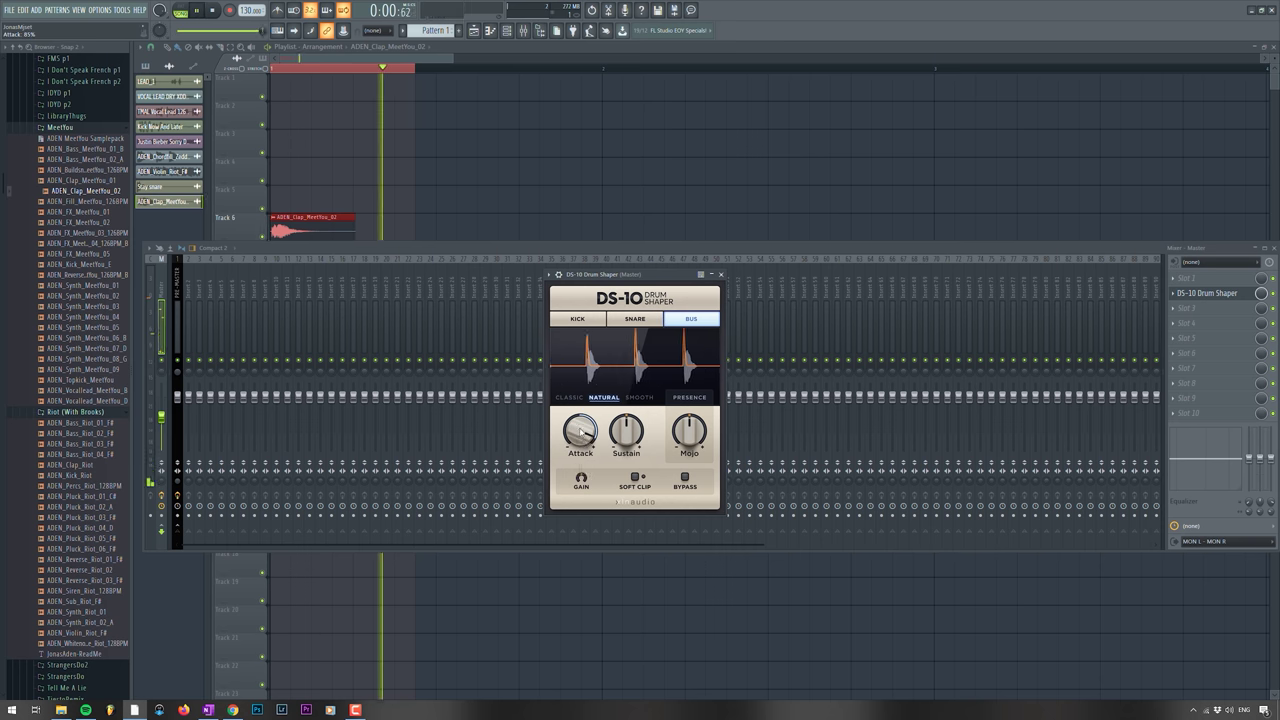
Audition the clap with the DS-10 Drum Shaper's Attack turned up.
{"action": "key", "text": "space"}
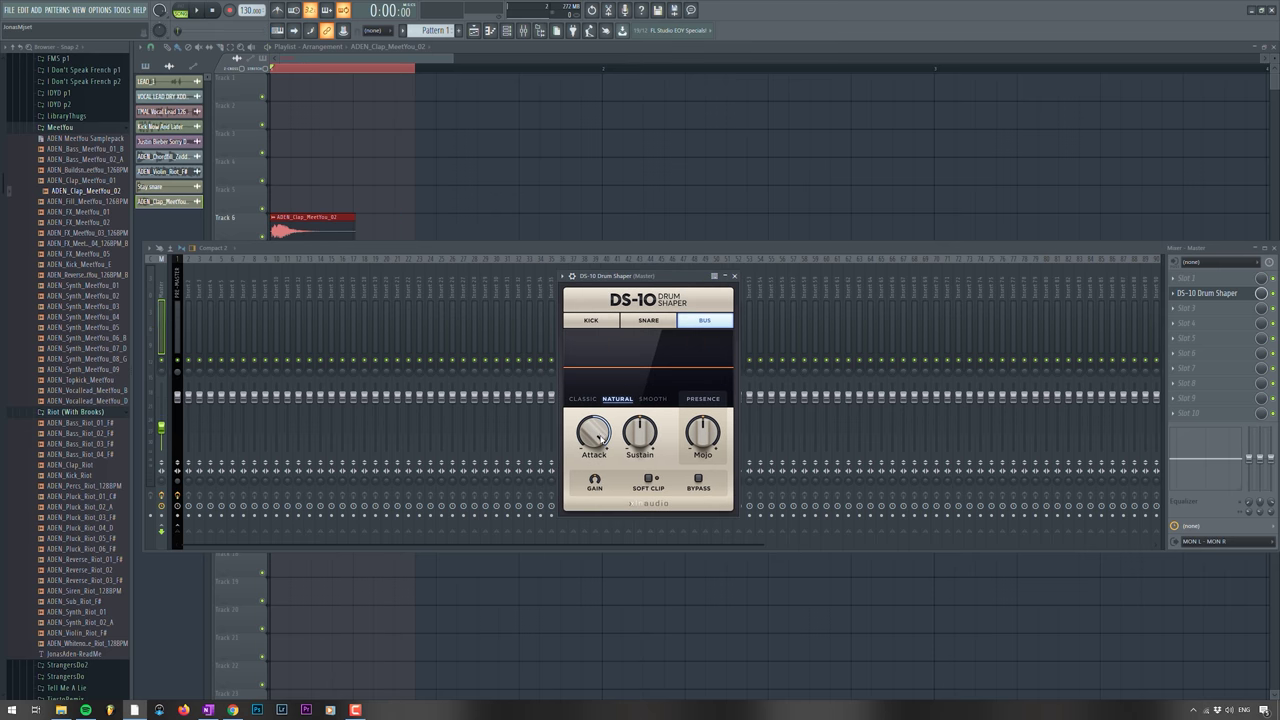
{"action": "key", "text": "space"}
{"action": "key", "text": "Escape"}
{"action": "key", "text": "space"}
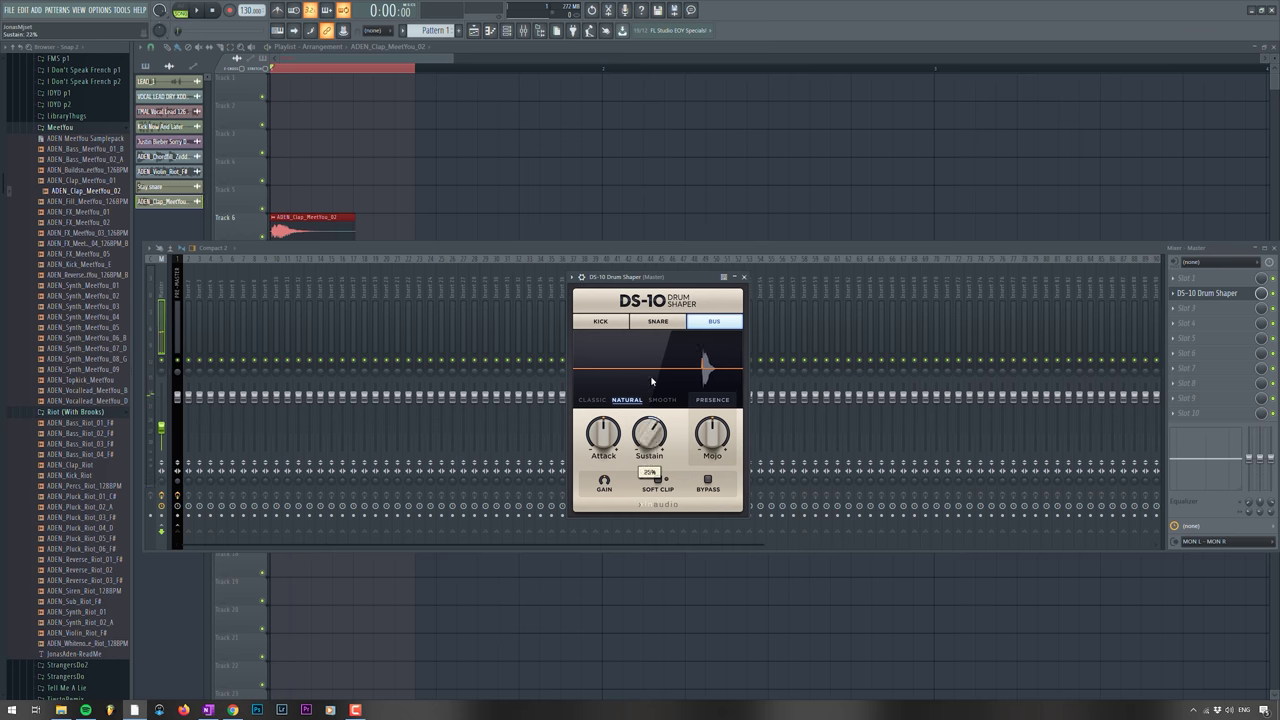
Audition the clap with the DS-10 Drum Shaper's Sustain raised to 100% and with it turned far down.
{"action": "key", "text": "space"}
{"action": "scroll", "coordinate": [649, 433], "scroll_direction": "up", "scroll_amount": 5}
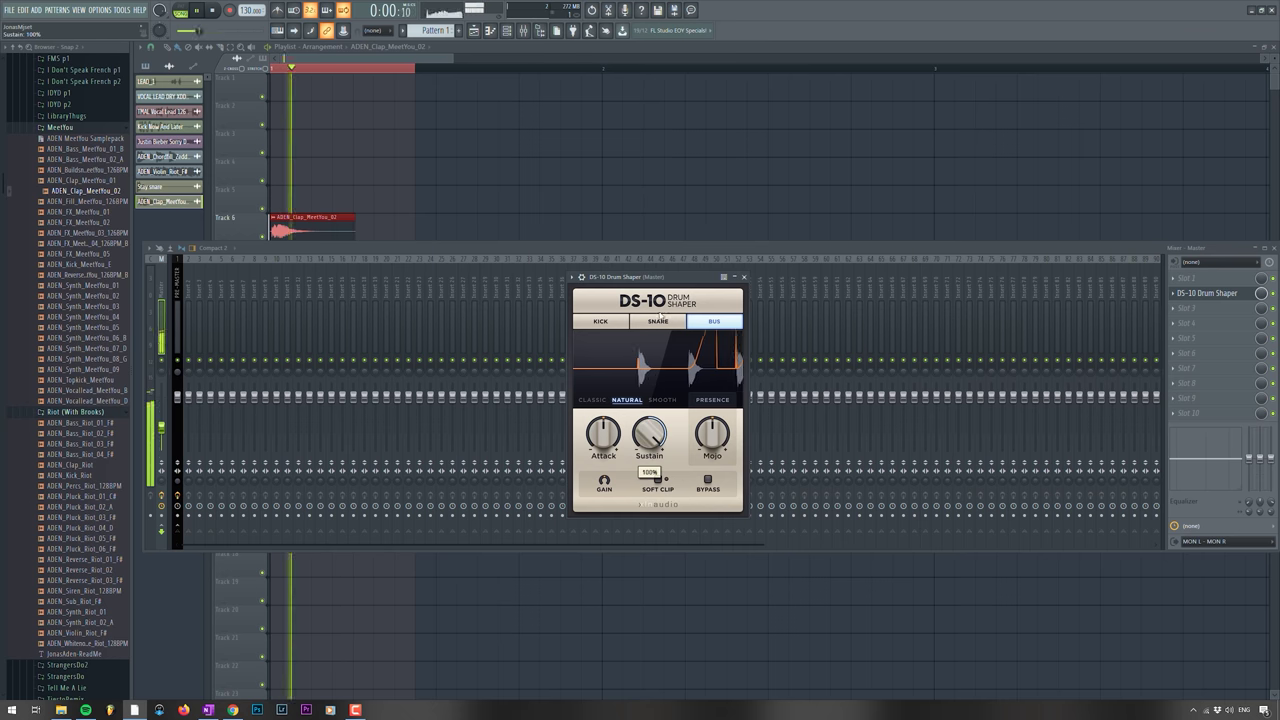
{"action": "key", "text": "space"}
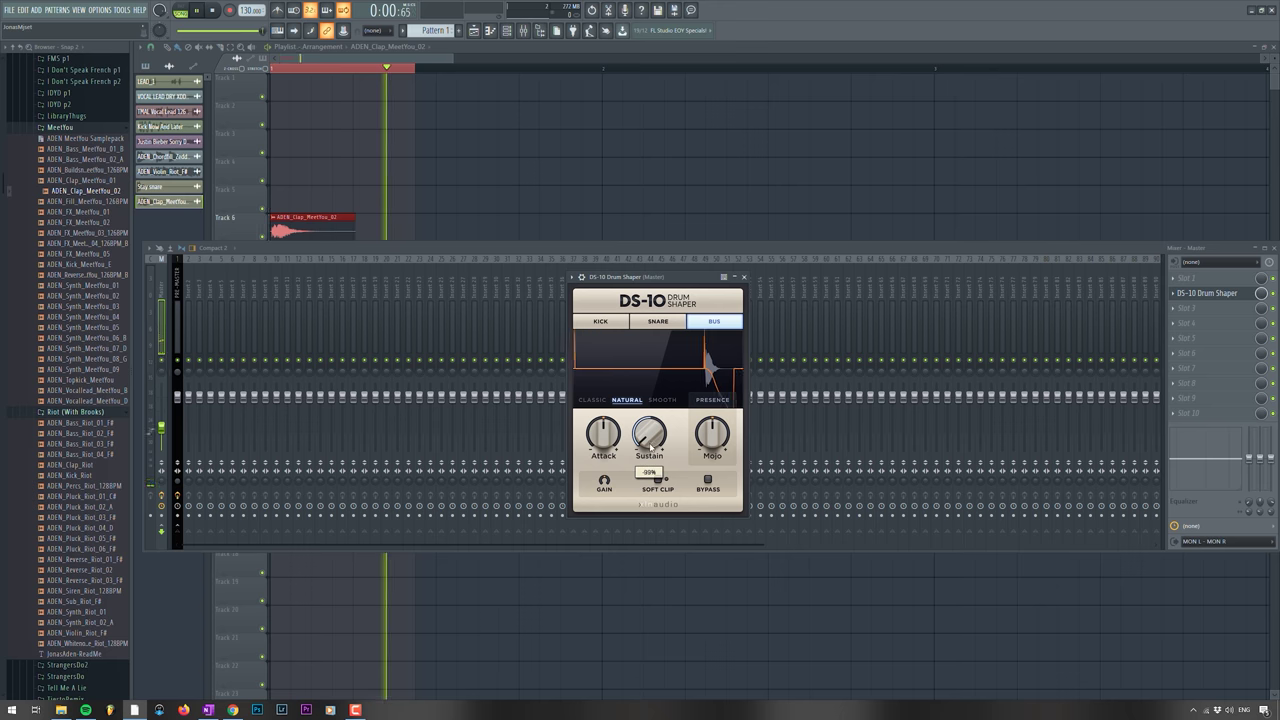
Reset the DS-10 Drum Shaper's Sustain to 0% and try out its Mojo control.
{"action": "left_click_drag", "start_coordinate": [614, 336], "coordinate": [614, 310]}
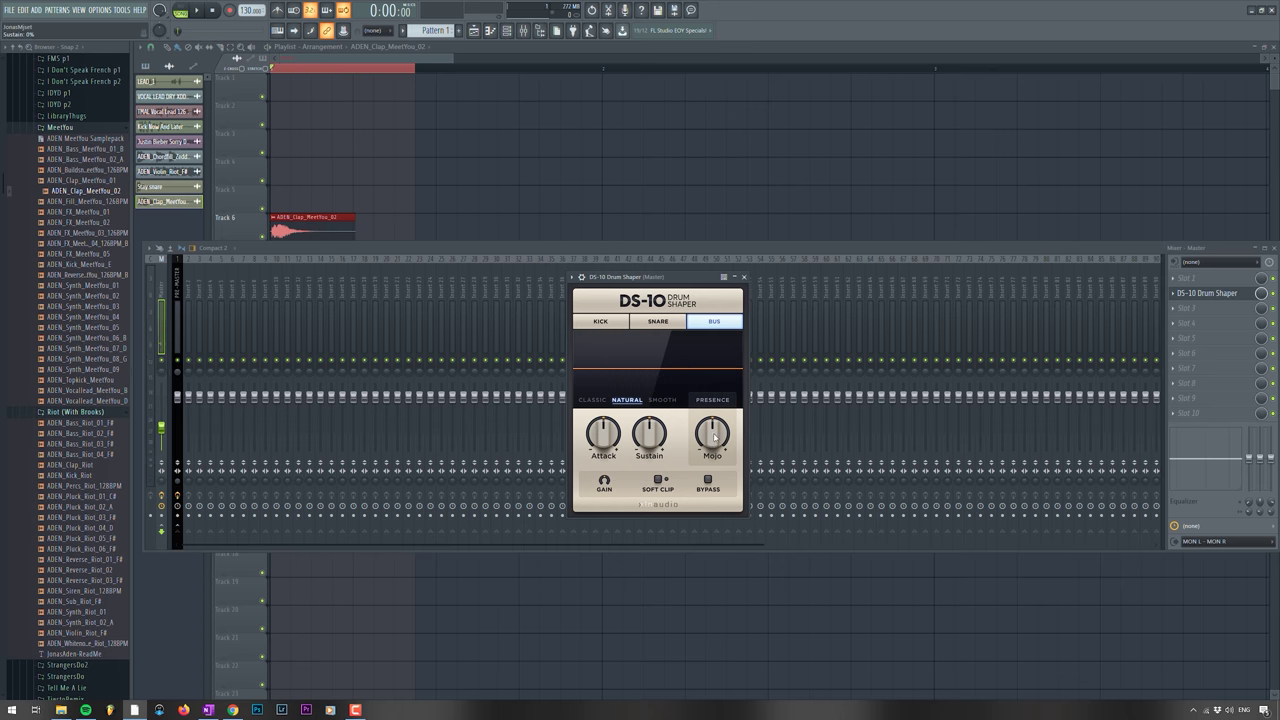
{"action": "mouse_move", "coordinate": [718, 440]}
{"action": "left_mouse_down"}
{"action": "mouse_move", "coordinate": [721, 456]}
{"action": "mouse_move", "coordinate": [709, 432]}
{"action": "left_mouse_up"}
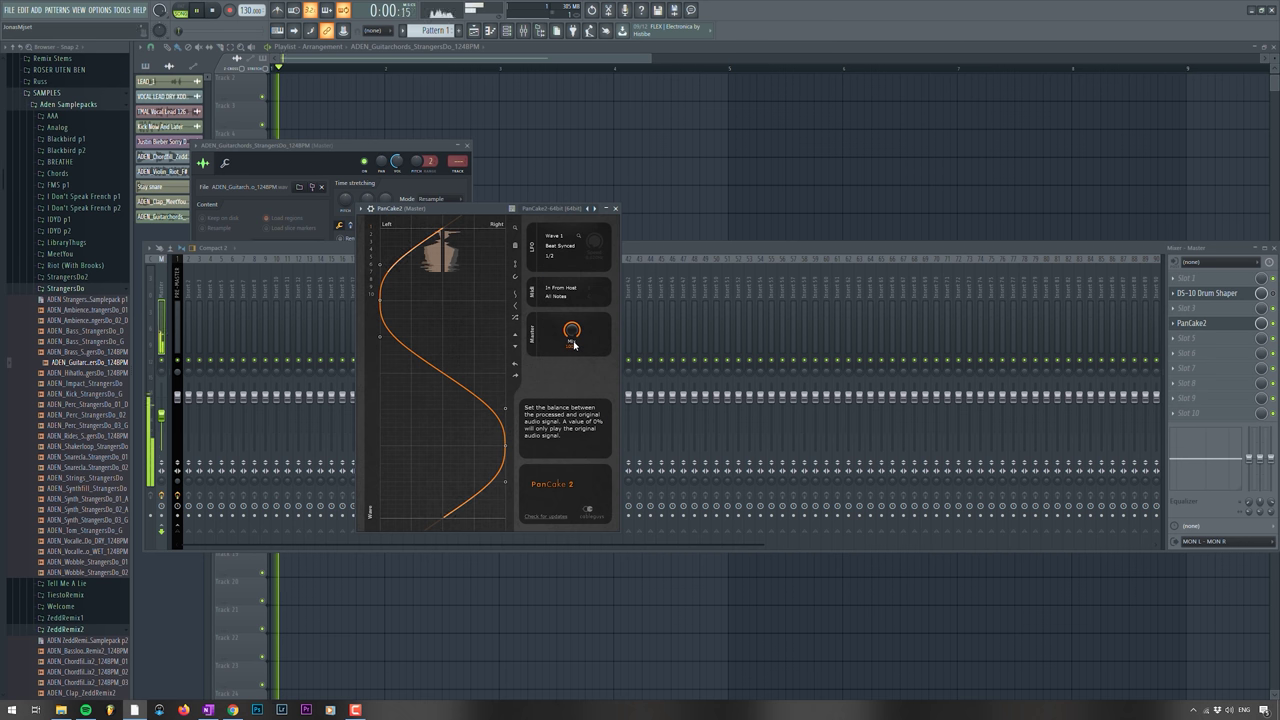
Set PanCake2's beat-synced LFO rate to 4 Bars and play the guitar chords through it.
{"action": "left_click", "coordinate": [567, 259]}
{"action": "left_click", "coordinate": [571, 398]}
{"action": "key", "text": "space"}
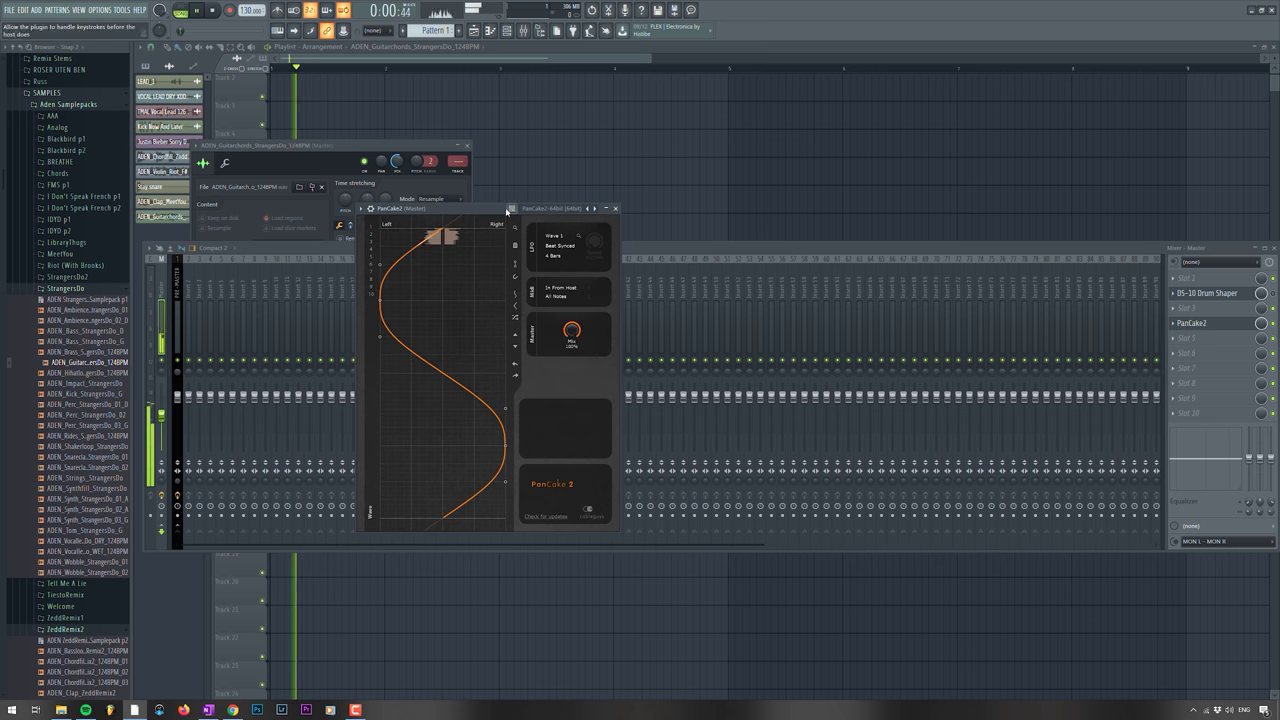
Set PanCake2's LFO rate to 1/32 and audition the faster panning on the guitar chords.
{"action": "left_click", "coordinate": [575, 259]}
{"action": "left_click", "coordinate": [551, 255]}
{"action": "left_click", "coordinate": [567, 263]}
{"action": "key", "text": "space"}
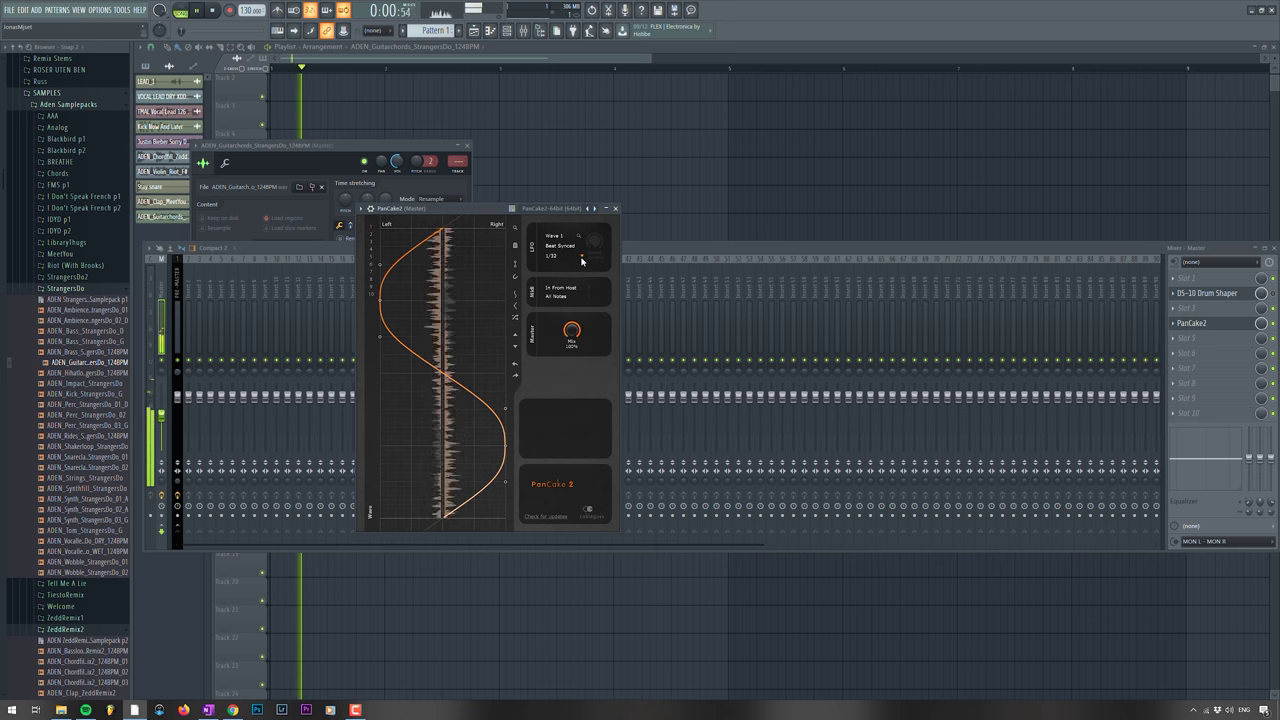
{"action": "key", "text": "space"}
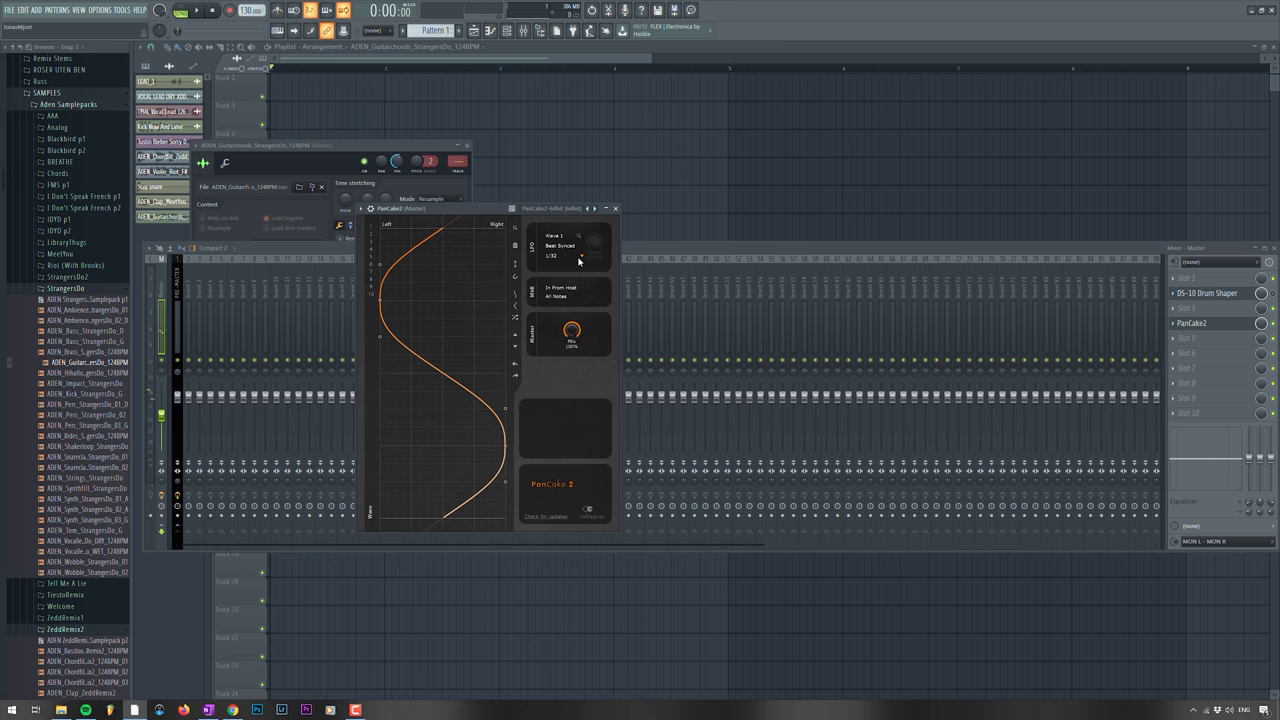
Set PanCake2's LFO rate to 1/16 and audition the panning on the guitar chords.
{"action": "left_click", "coordinate": [578, 260]}
{"action": "left_click", "coordinate": [574, 292]}
{"action": "key", "text": "space"}
{"action": "mouse_move", "coordinate": [563, 245]}
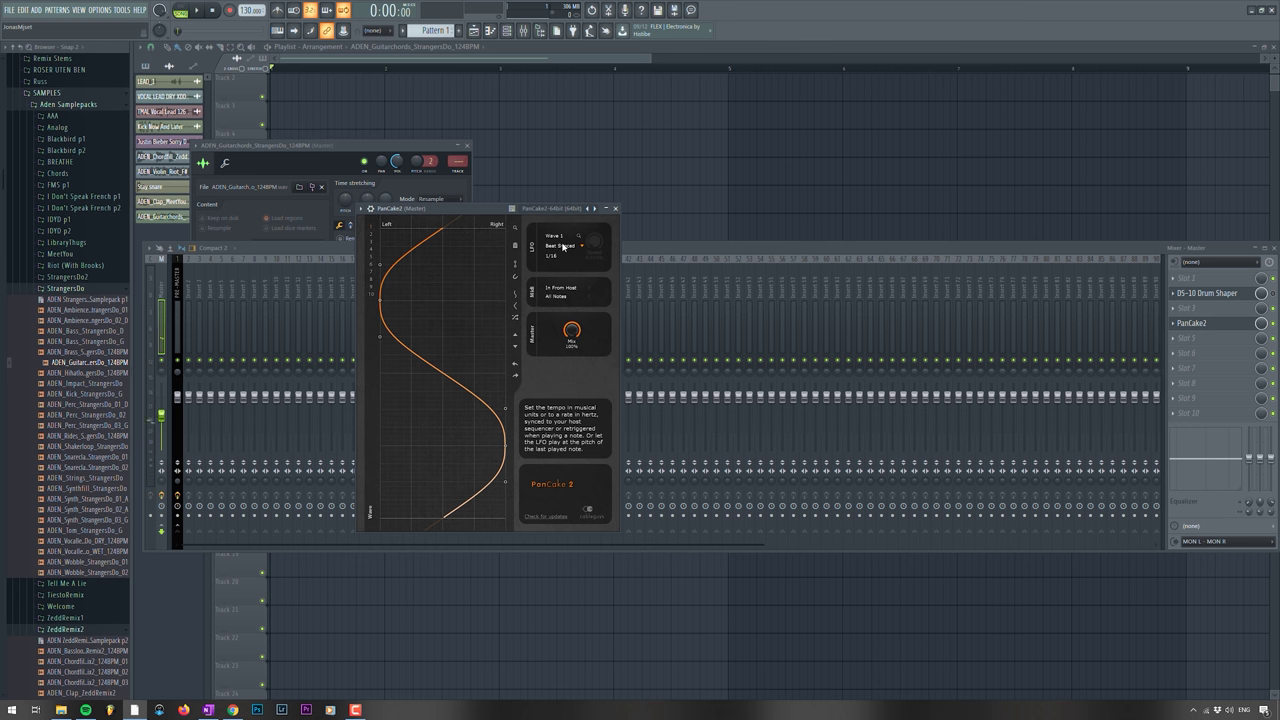
Reshape PanCake2's panning wave into an irregular curve and audition the guitar chords with Mix at 100%.
{"action": "left_click_drag", "start_coordinate": [460, 369], "coordinate": [462, 342]}
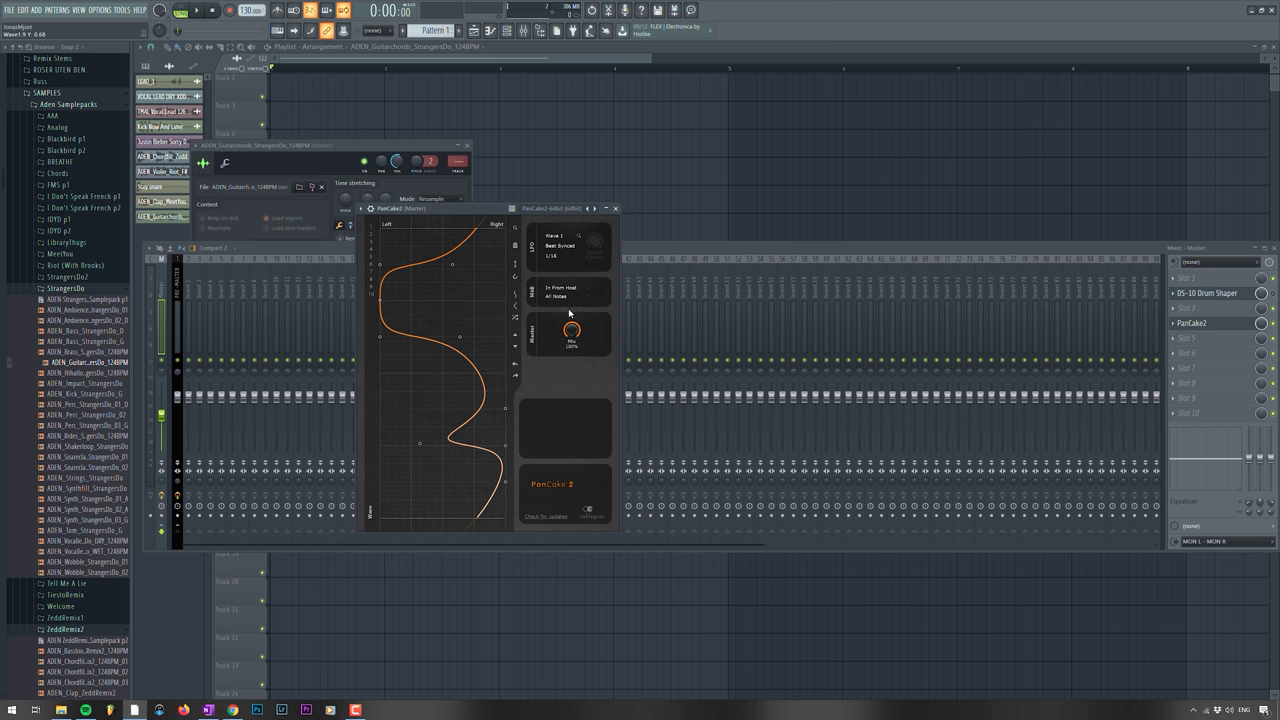
{"action": "key", "text": "space"}
{"action": "mouse_move", "coordinate": [571, 340]}
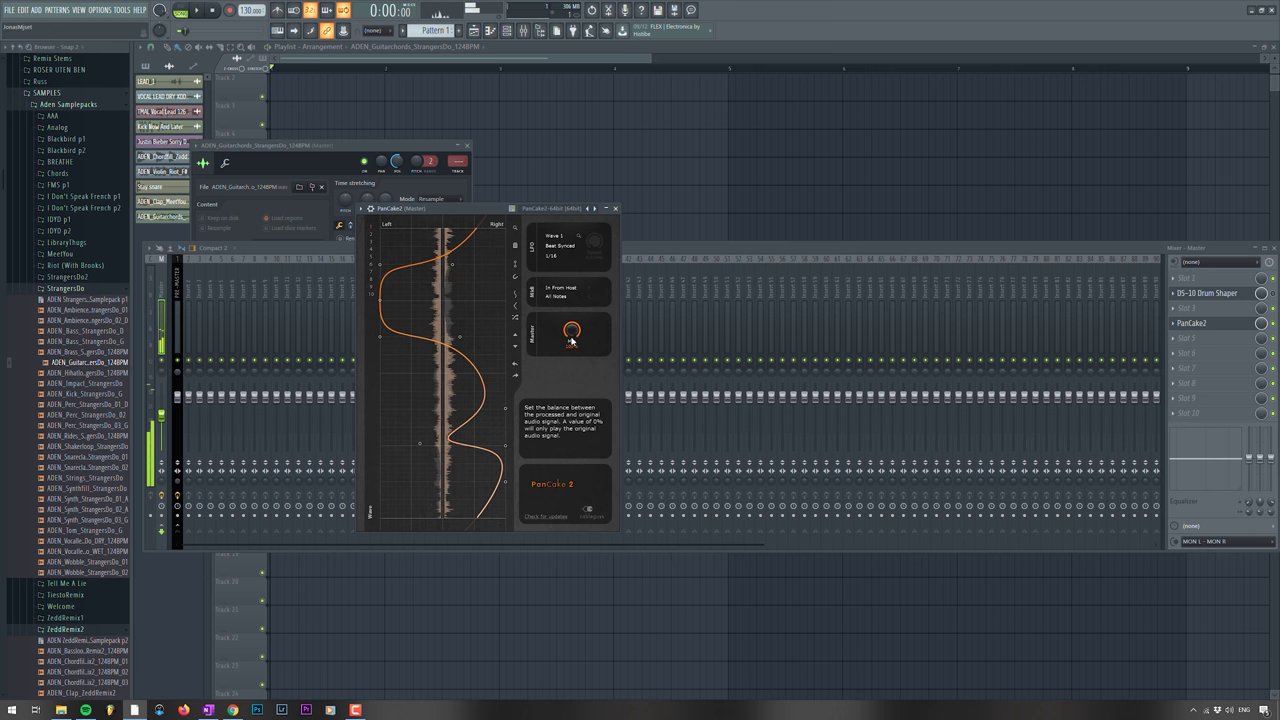
{"action": "key", "text": "space"}
{"action": "left_click_drag", "start_coordinate": [571, 340], "coordinate": [571, 338]}
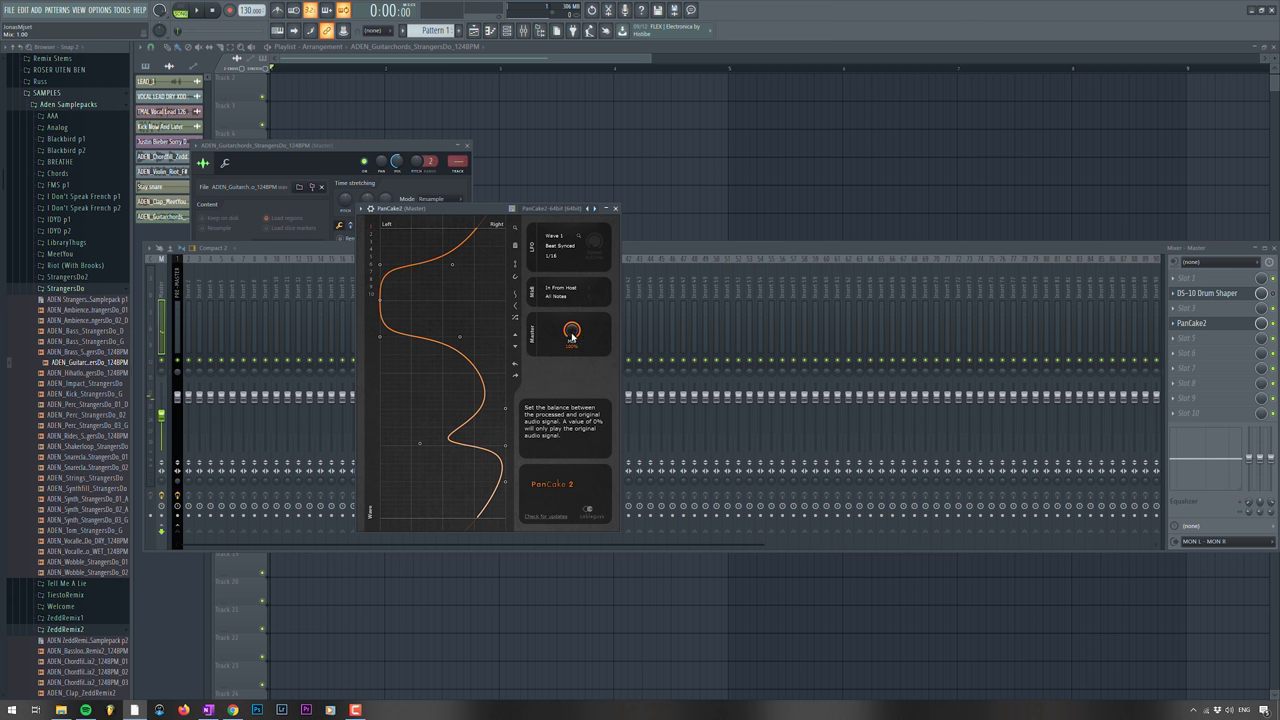
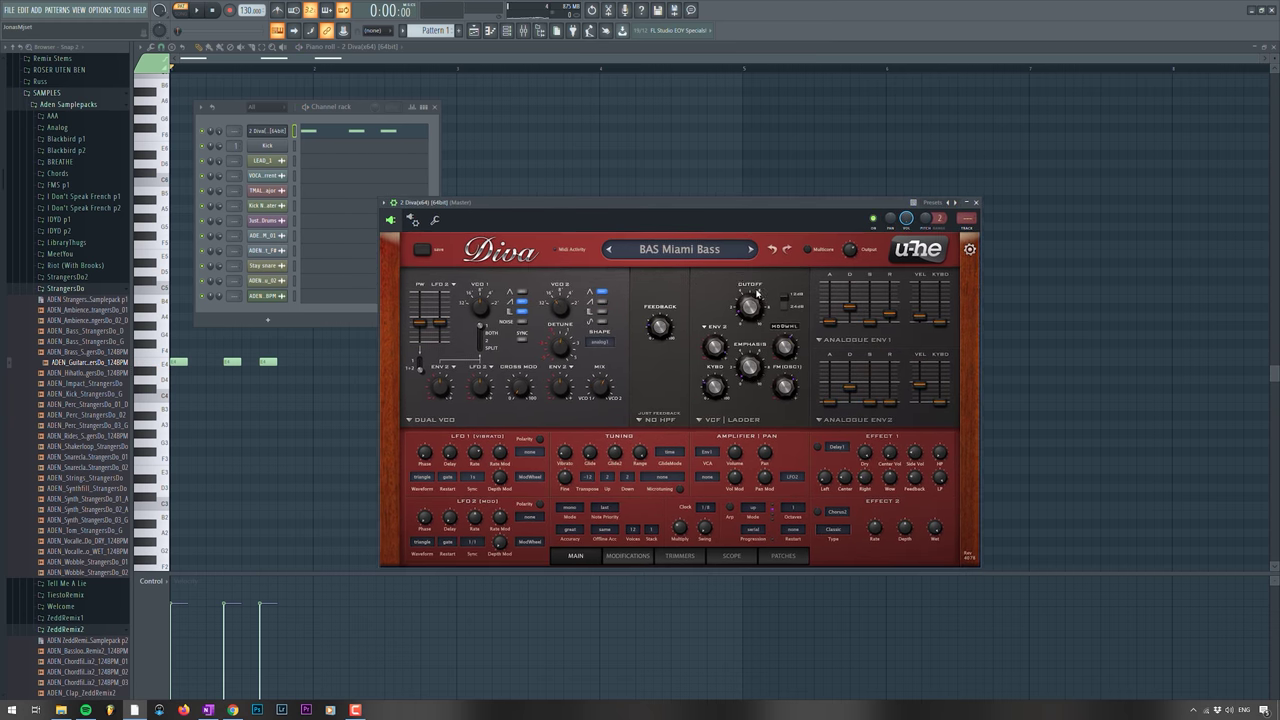
Audition Diva patches with the three-note pattern, stepping forward through the 2 LEAD folder from HS Major Seven past HS Quartakus.
{"action": "key", "text": "space"}
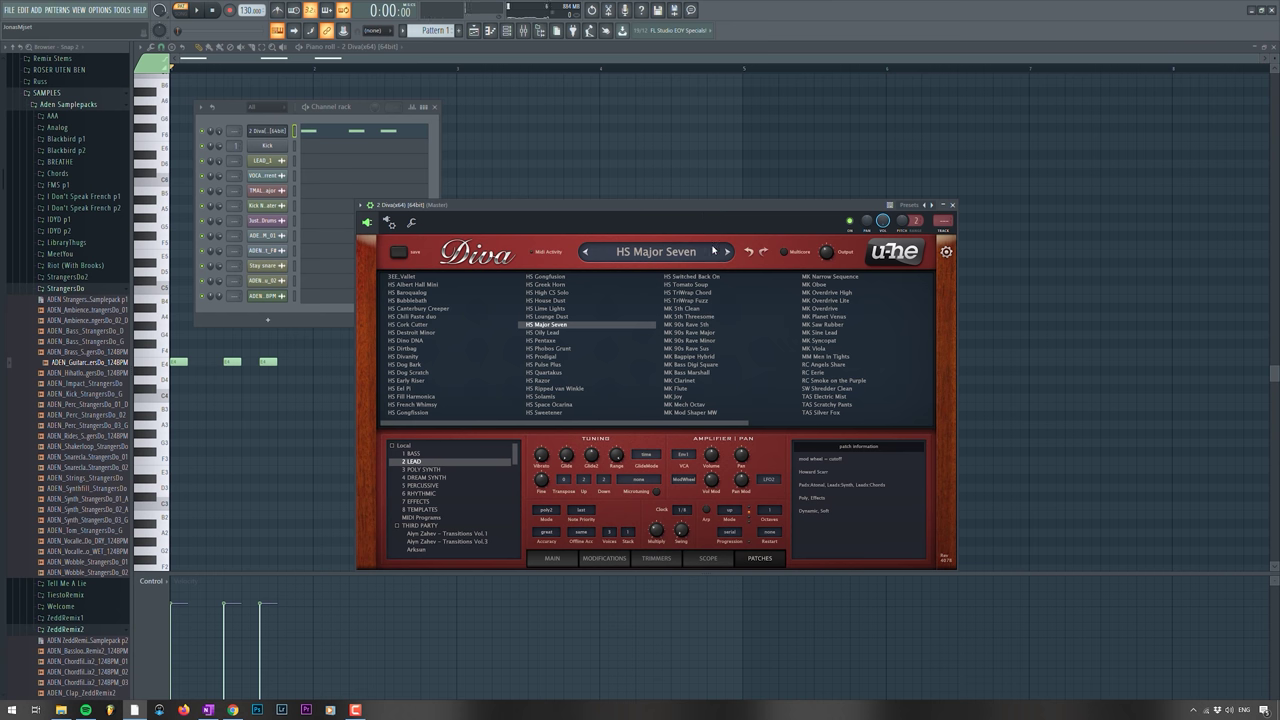
{"action": "key", "text": "space"}
{"action": "left_click", "coordinate": [727, 253]}
{"action": "left_click", "coordinate": [727, 252]}
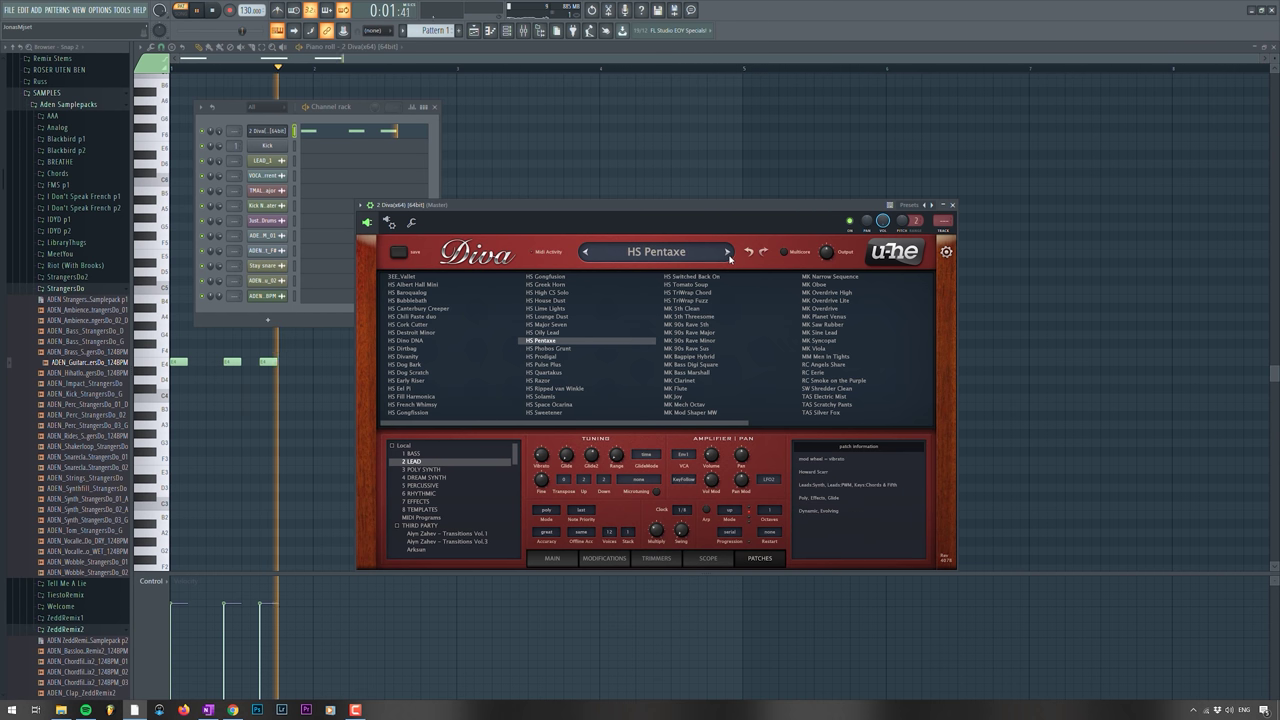
{"action": "left_click", "coordinate": [728, 253]}
{"action": "left_click", "coordinate": [728, 252]}
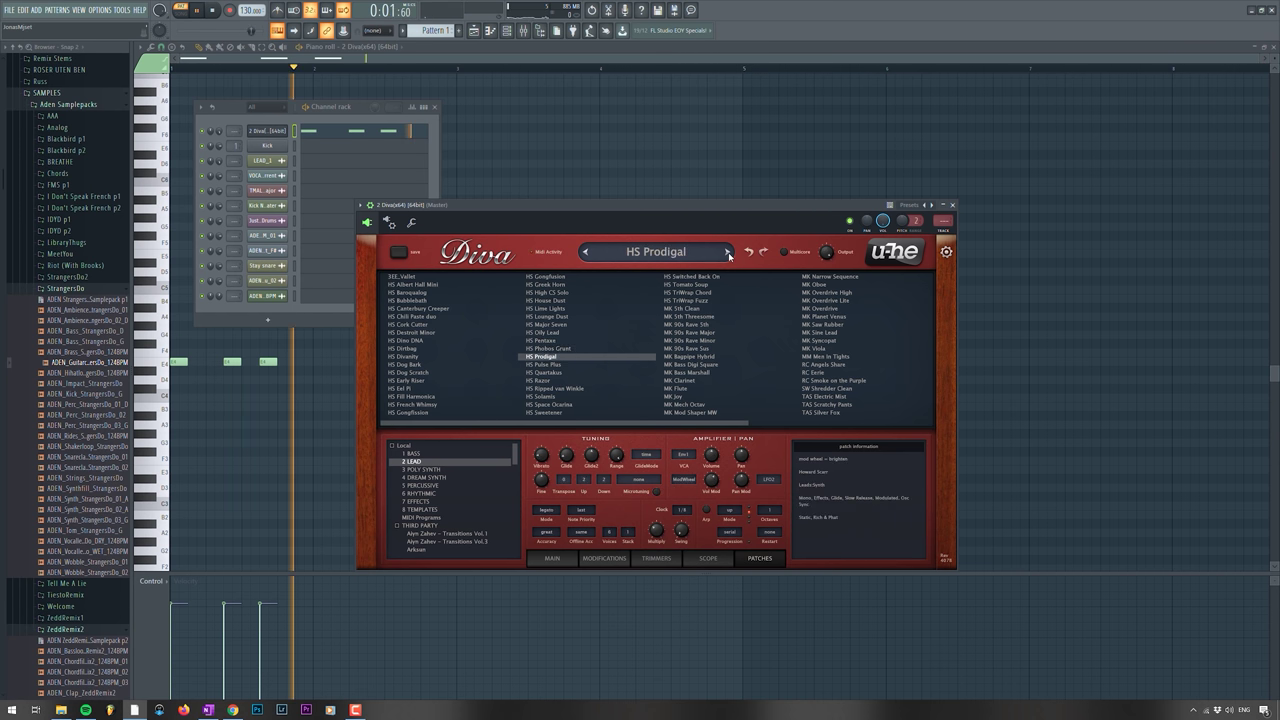
{"action": "left_click", "coordinate": [728, 252]}
{"action": "left_click", "coordinate": [728, 253]}
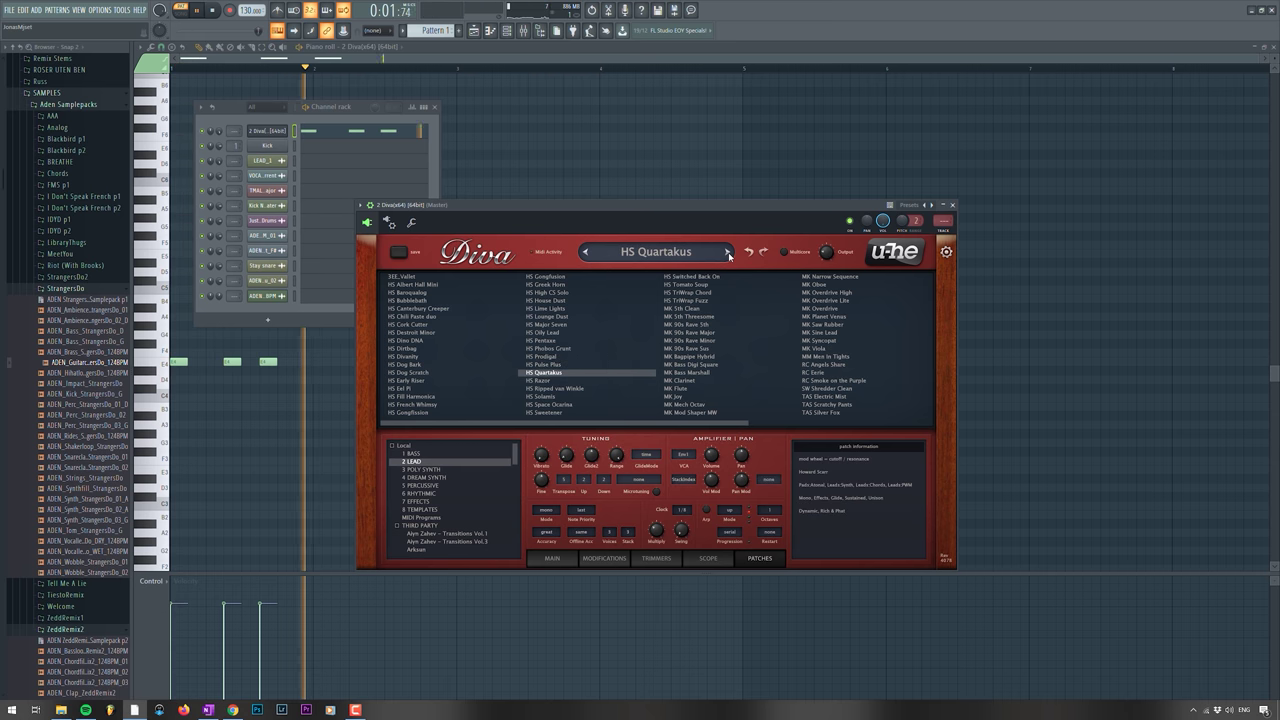
{"action": "left_click", "coordinate": [728, 253]}
{"action": "left_click", "coordinate": [728, 253]}
{"action": "left_click", "coordinate": [728, 253]}
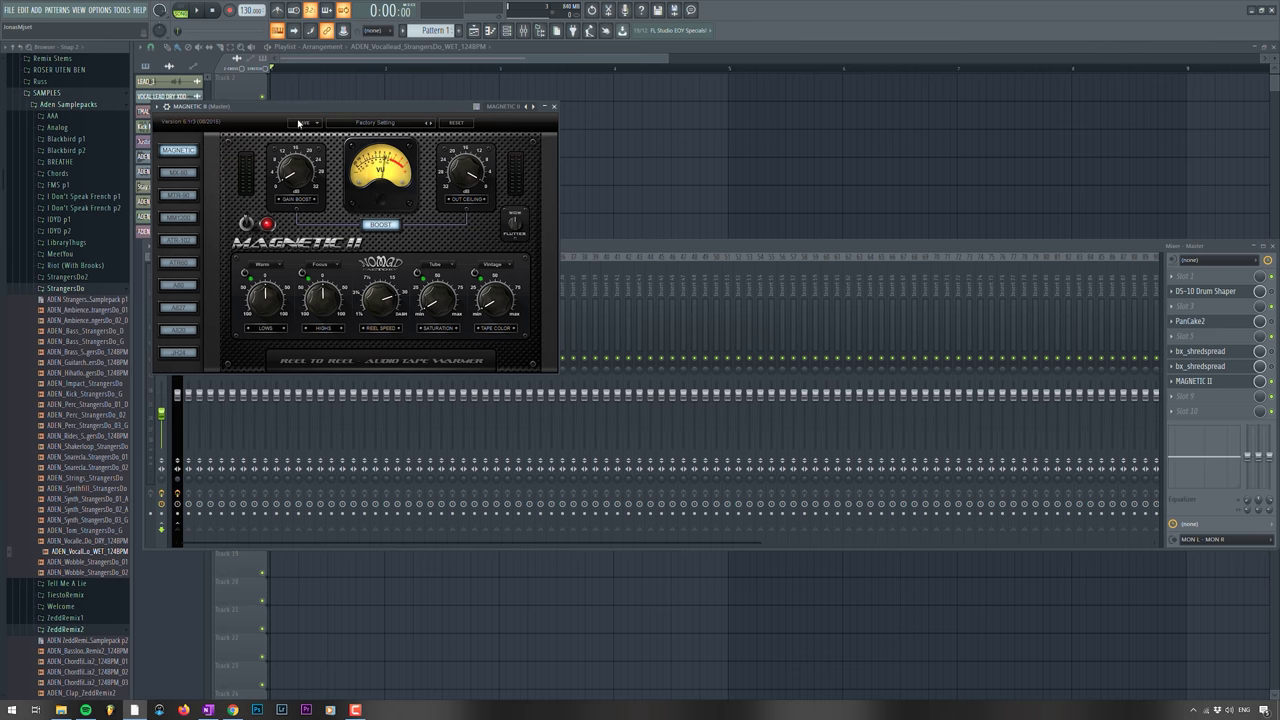
Move the MAGNETIC II window to the middle of the mixer and toggle its effect slot to compare the vocal lead.
{"action": "left_click_drag", "start_coordinate": [300, 106], "coordinate": [535, 209]}
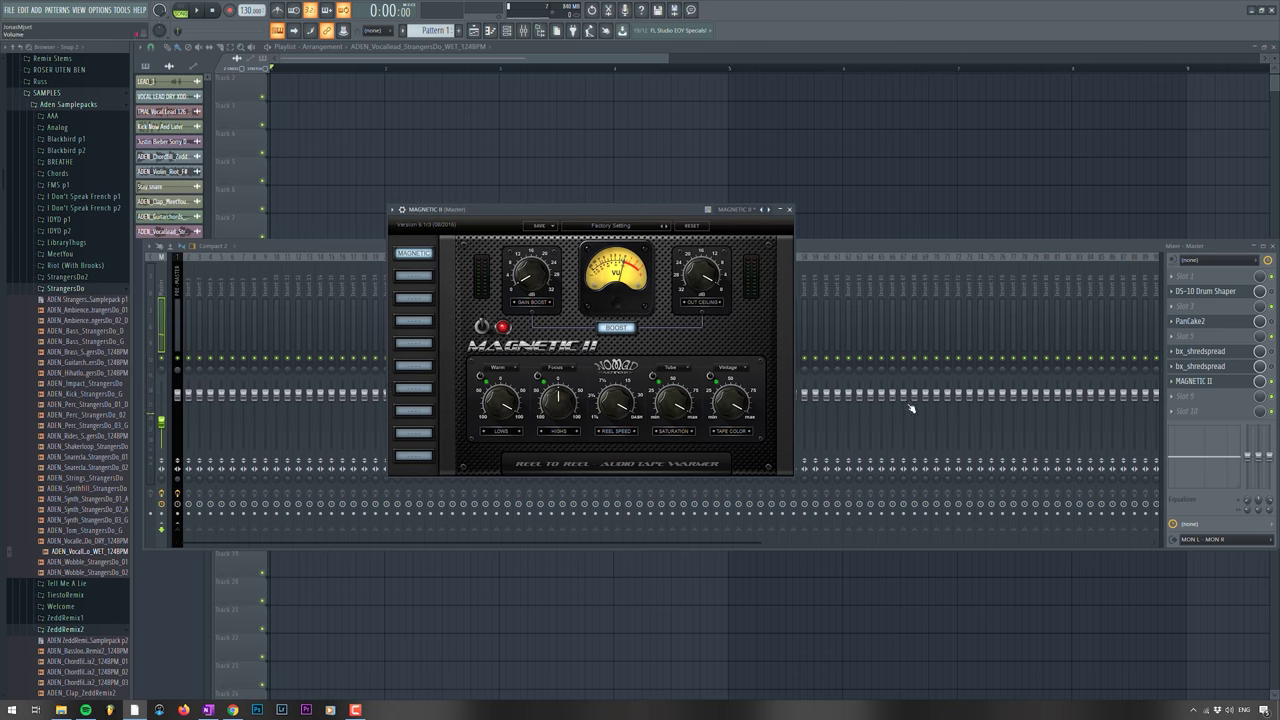
{"action": "left_click", "coordinate": [1273, 386]}
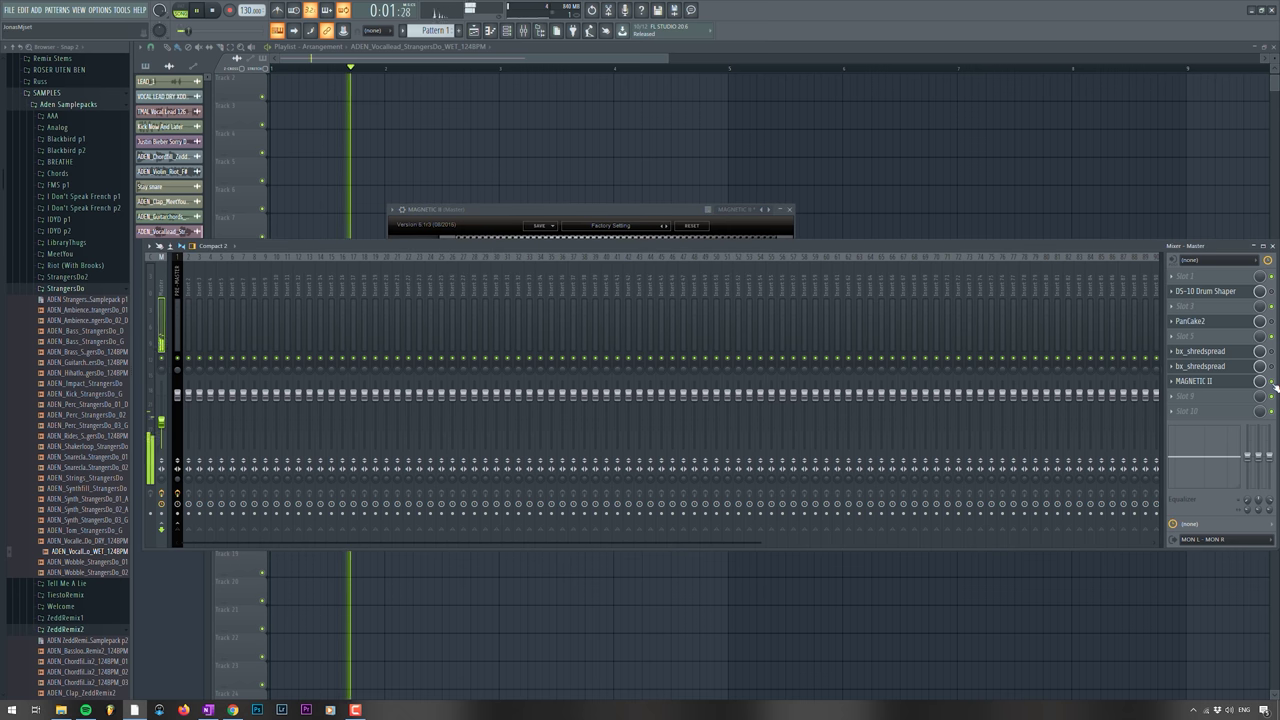
{"action": "left_click_drag", "start_coordinate": [505, 207], "coordinate": [528, 204]}
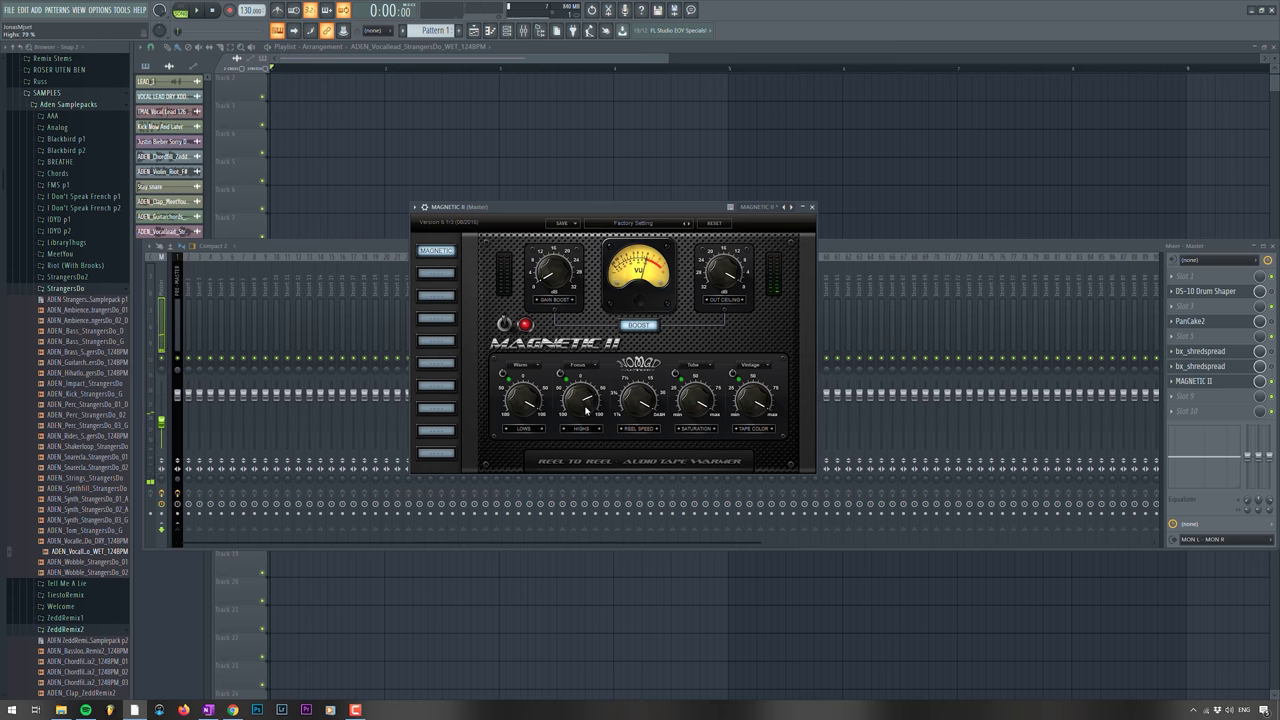
Play the vocal lead while adjusting the Highs knob in MAGNETIC II.
{"action": "key", "text": "space"}
{"action": "left_click_drag", "start_coordinate": [586, 410], "coordinate": [583, 383]}
{"action": "left_click_drag", "start_coordinate": [580, 430], "coordinate": [580, 398]}
Clear the windows covering the vocal clip, reopen the mixer and move the SPL TwinTube plug-in over its middle.
{"action": "key", "text": "F12"}
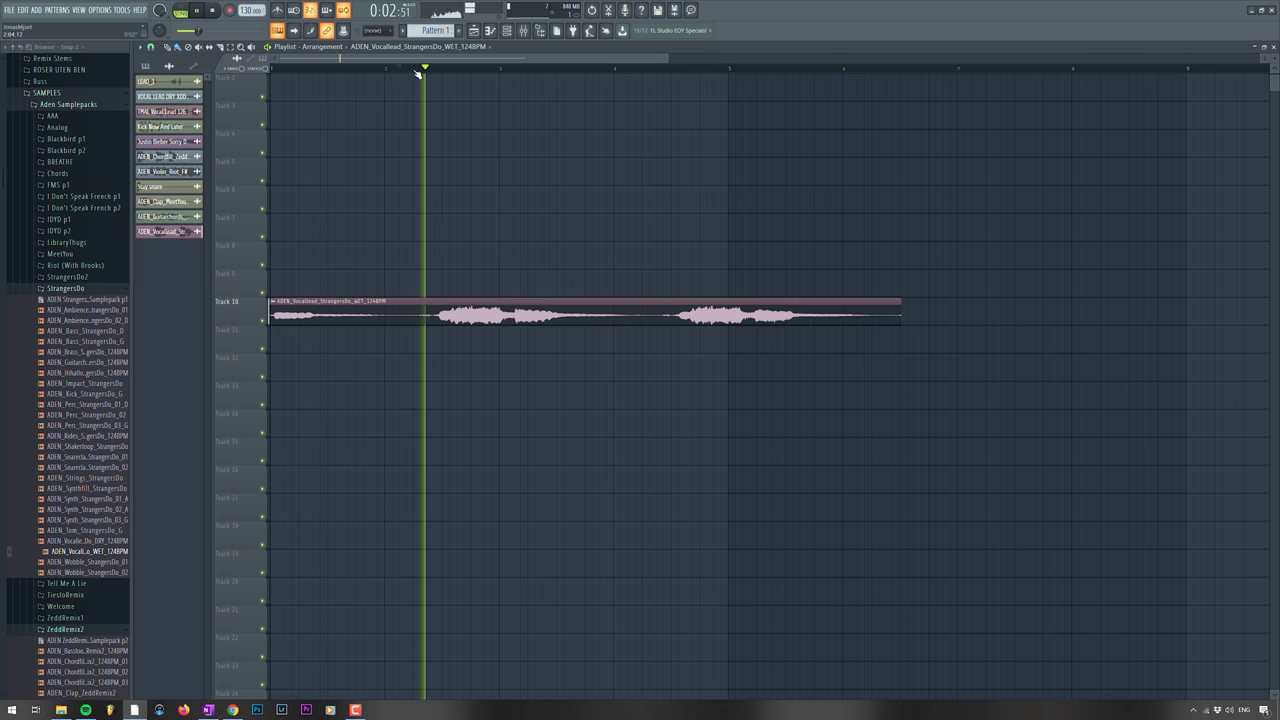
{"action": "key", "text": "F9"}
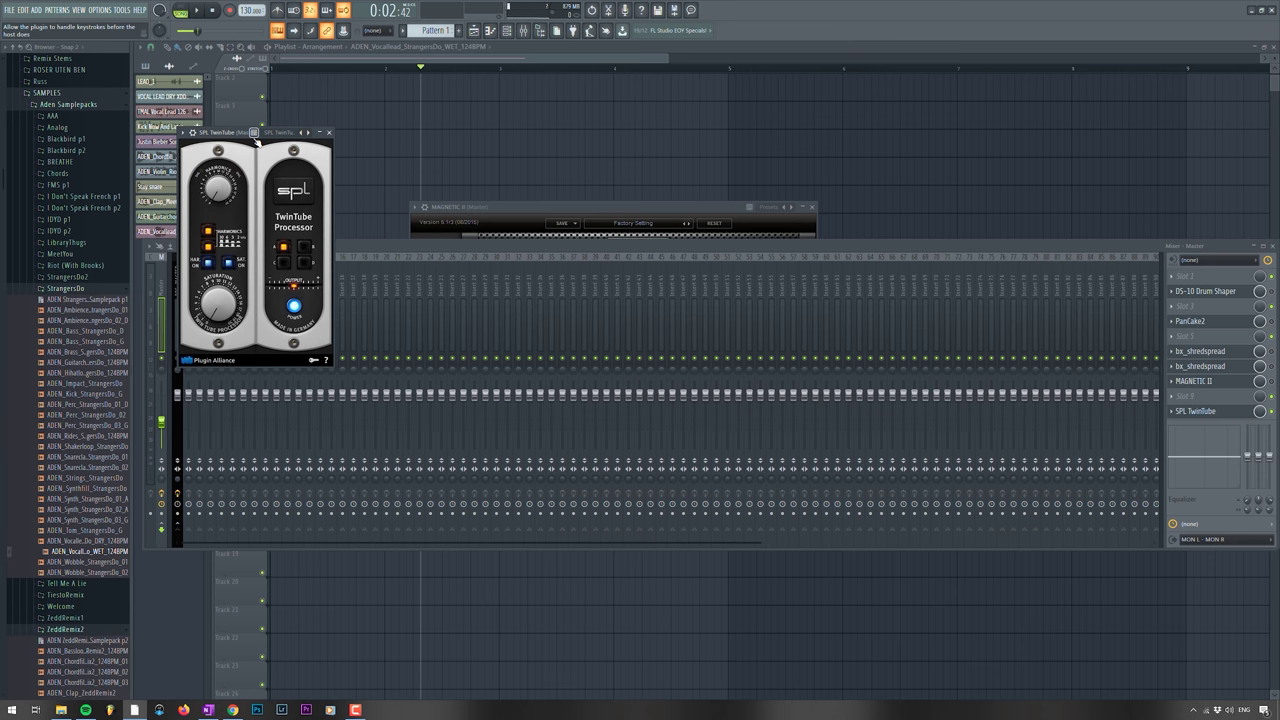
{"action": "left_click_drag", "start_coordinate": [243, 136], "coordinate": [627, 302]}
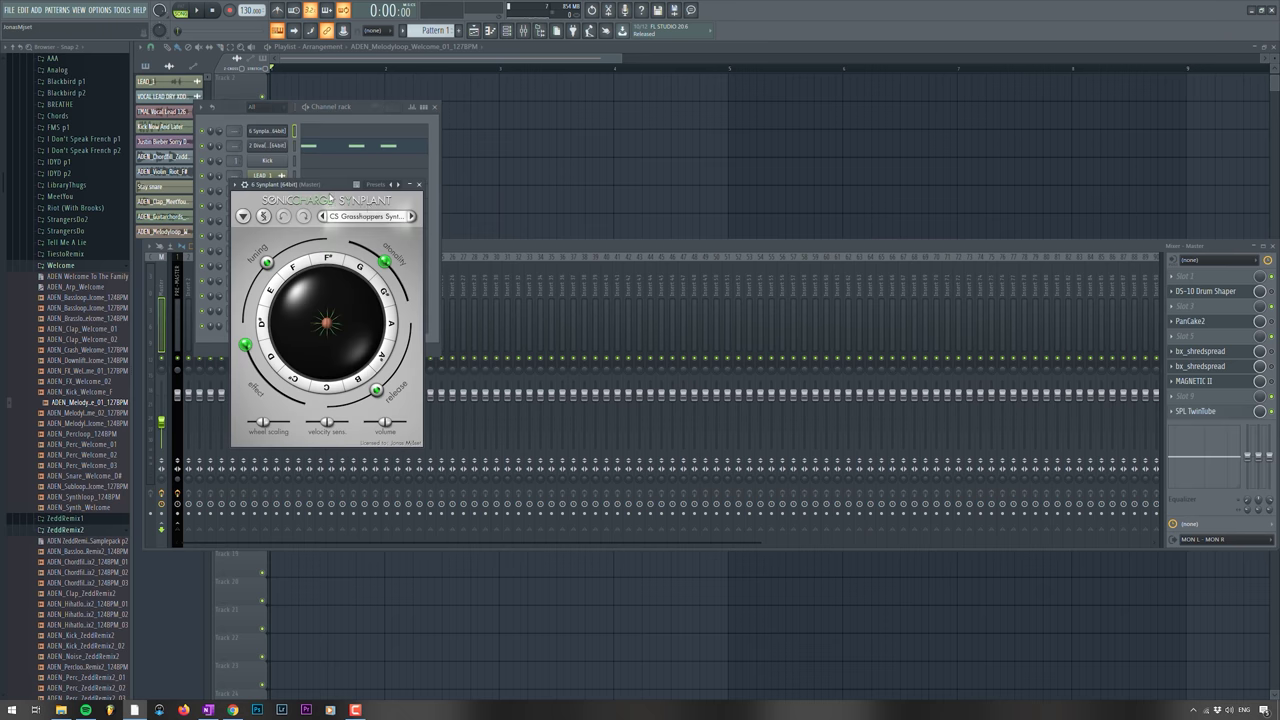
Move the Synplant window over the mixer and explore its options menu, gene view and patch selection.
{"action": "left_click_drag", "start_coordinate": [324, 186], "coordinate": [576, 283]}
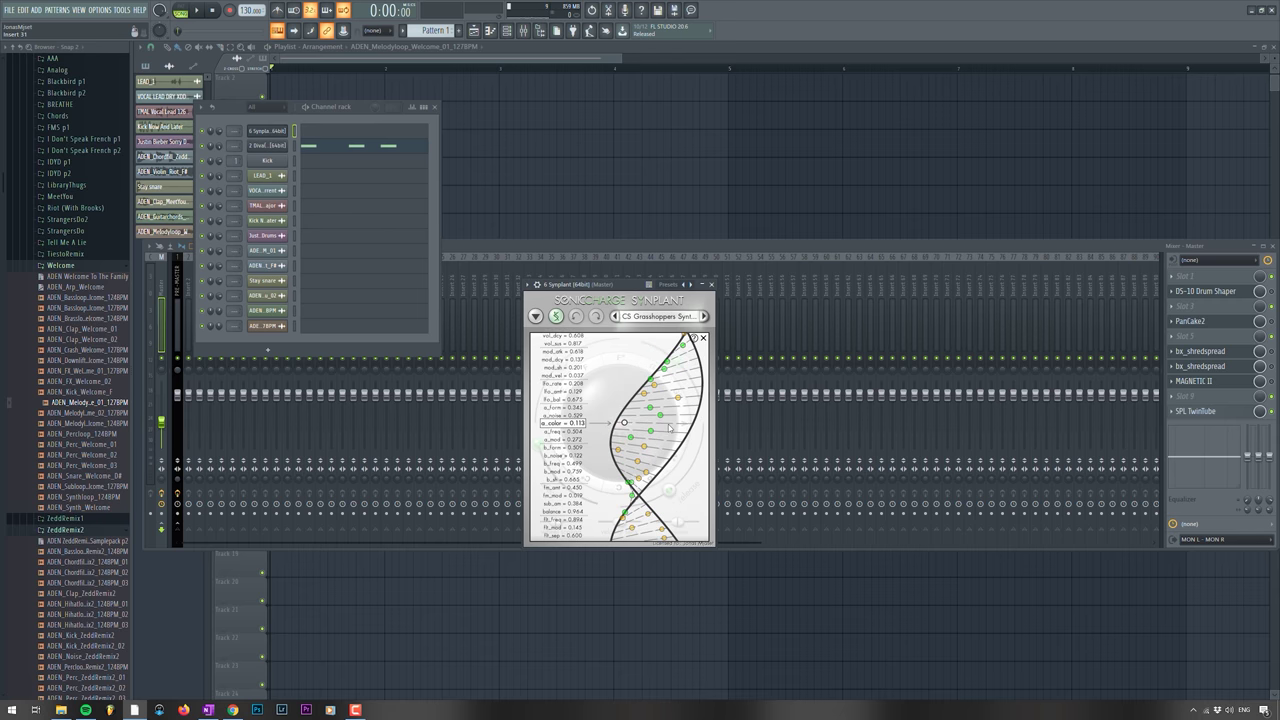
{"action": "left_click", "coordinate": [536, 316]}
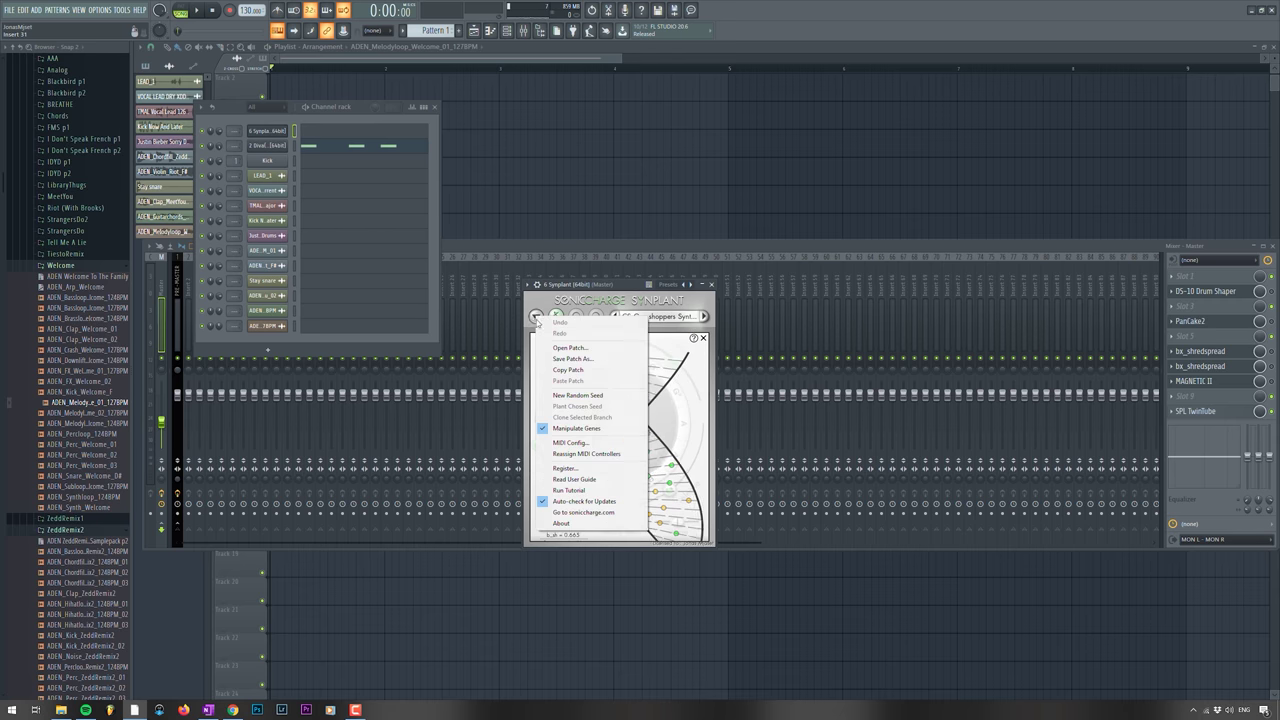
{"action": "left_click", "coordinate": [556, 316]}
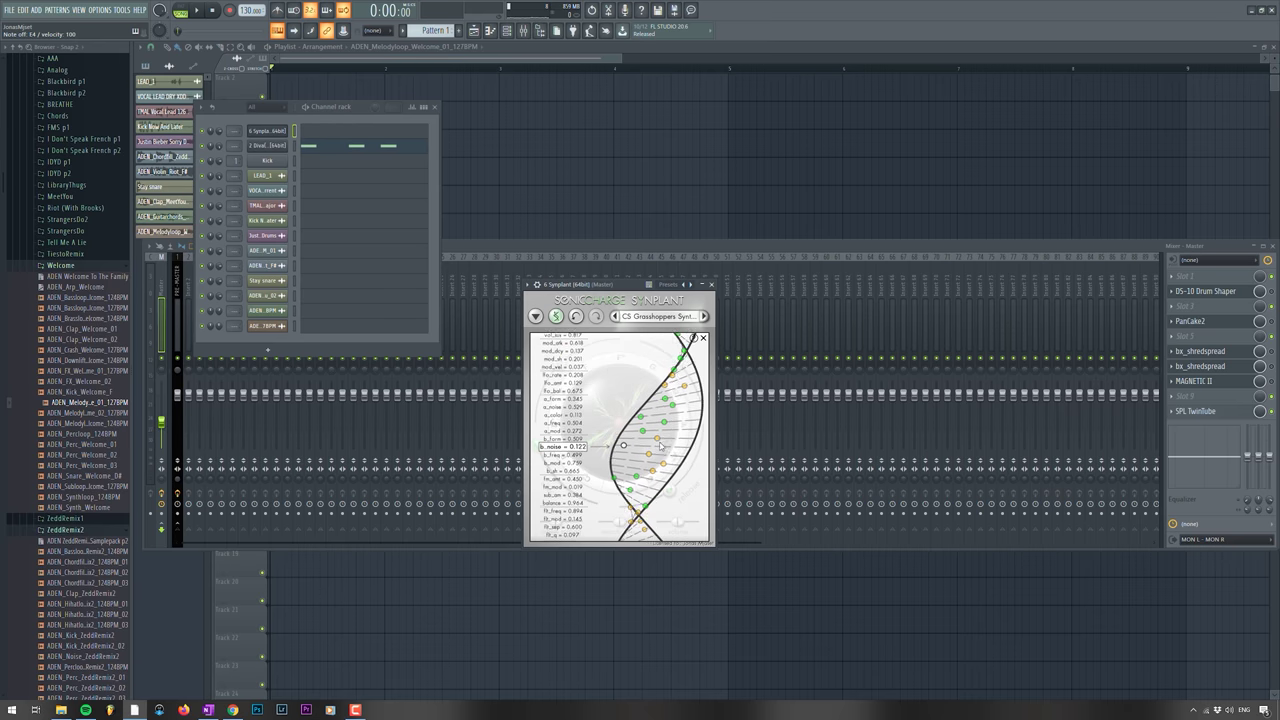
{"action": "left_click", "coordinate": [652, 308]}
{"action": "left_click", "coordinate": [700, 311]}
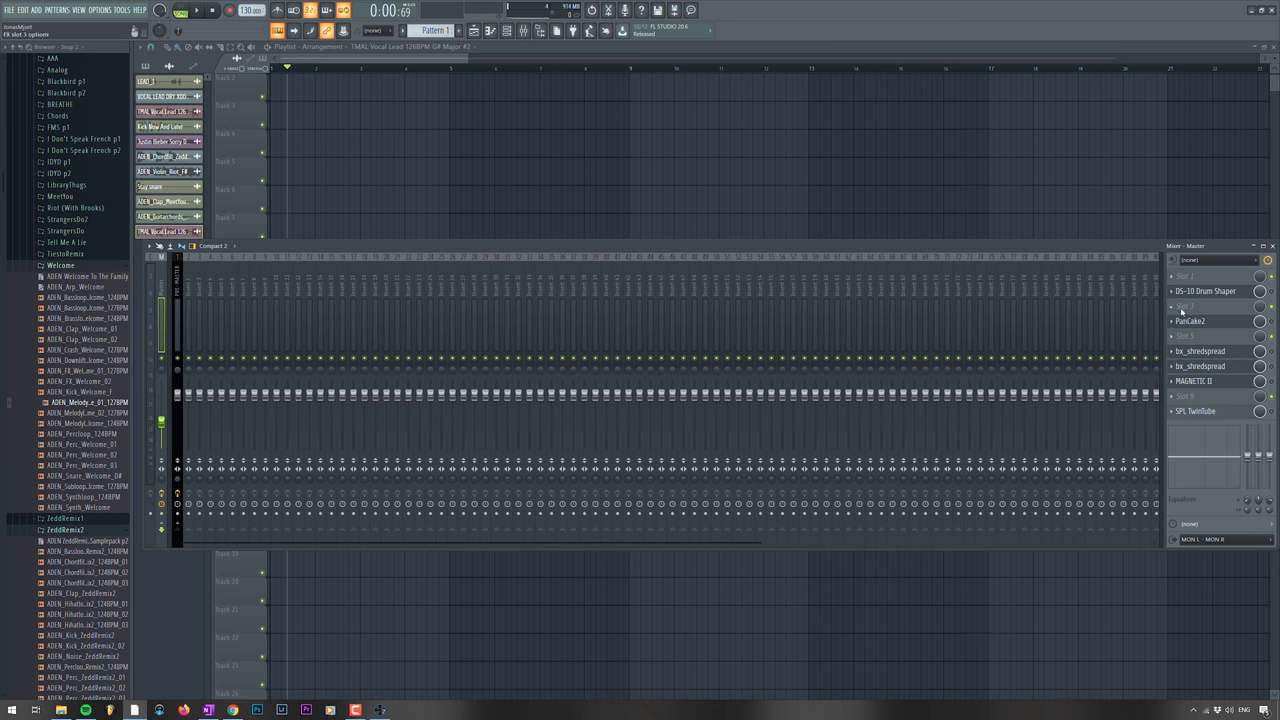
Open the plug-in list for effect Slot 3 on the Master mixer track.
{"action": "left_click", "coordinate": [1182, 312]}
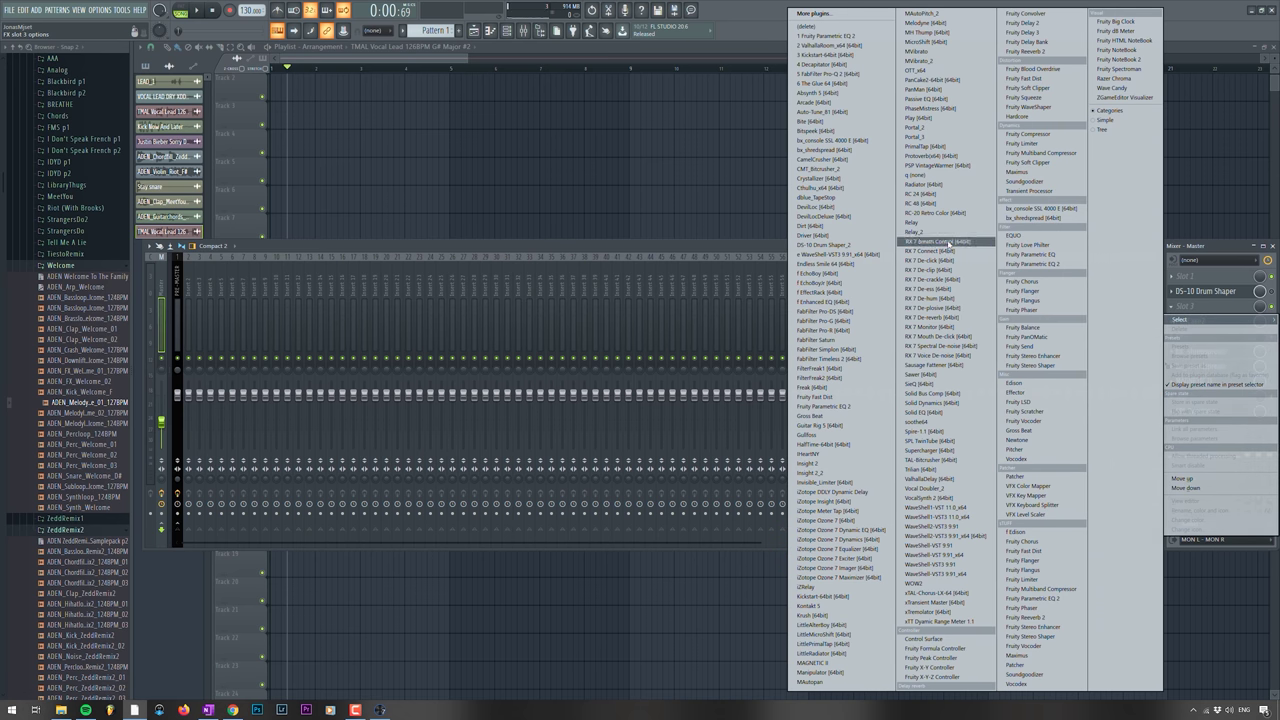